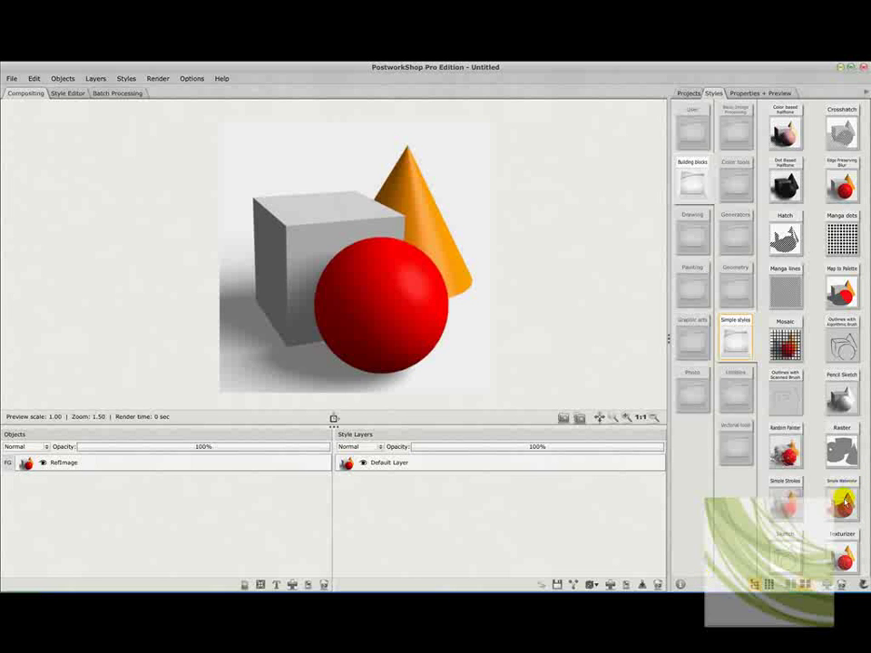
Apply the Simple Watercolor style, then delete its style layer to restore the original render
{"action": "double_click", "coordinate": [844, 502]}
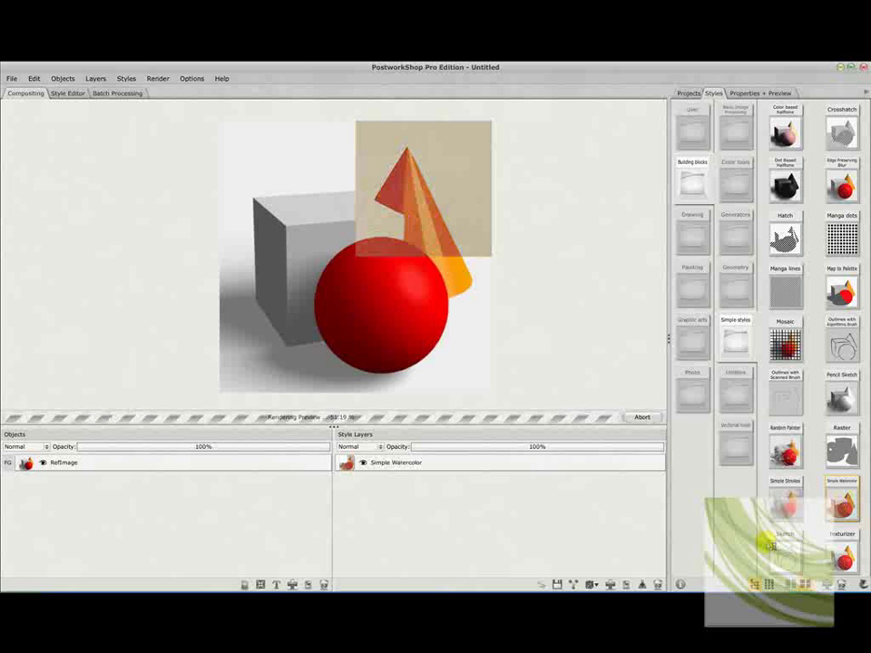
{"action": "left_click", "coordinate": [451, 463]}
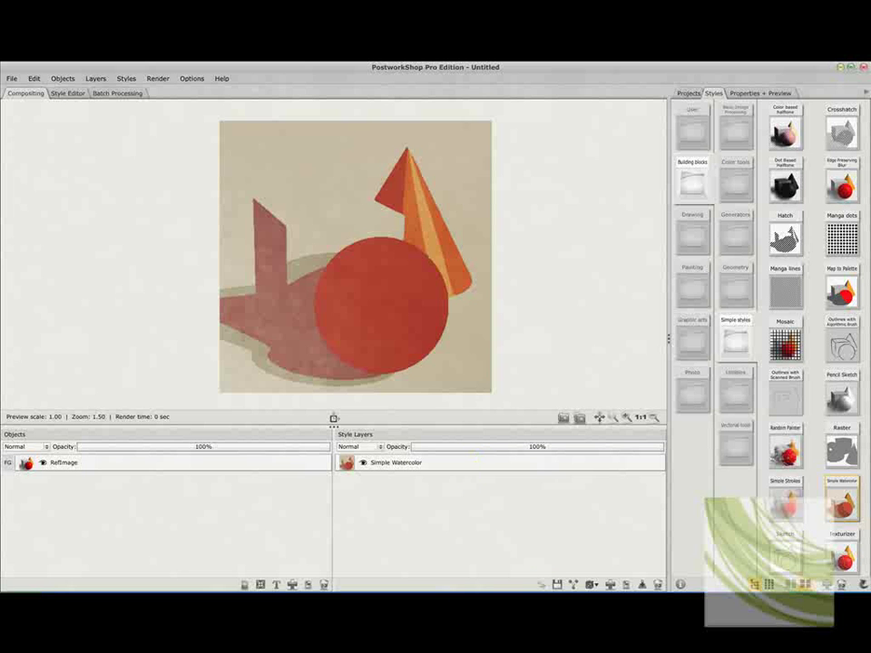
{"action": "left_click", "coordinate": [657, 584]}
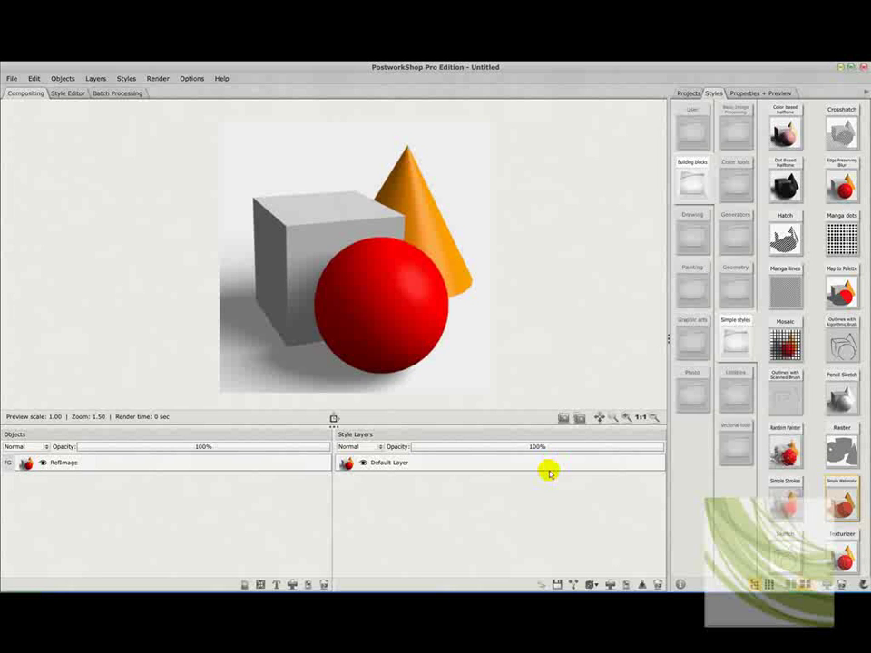
Try applying Generic Stroke Renderer from Vectorial tools and dismiss the incompatible filter warning
{"action": "left_click", "coordinate": [735, 447]}
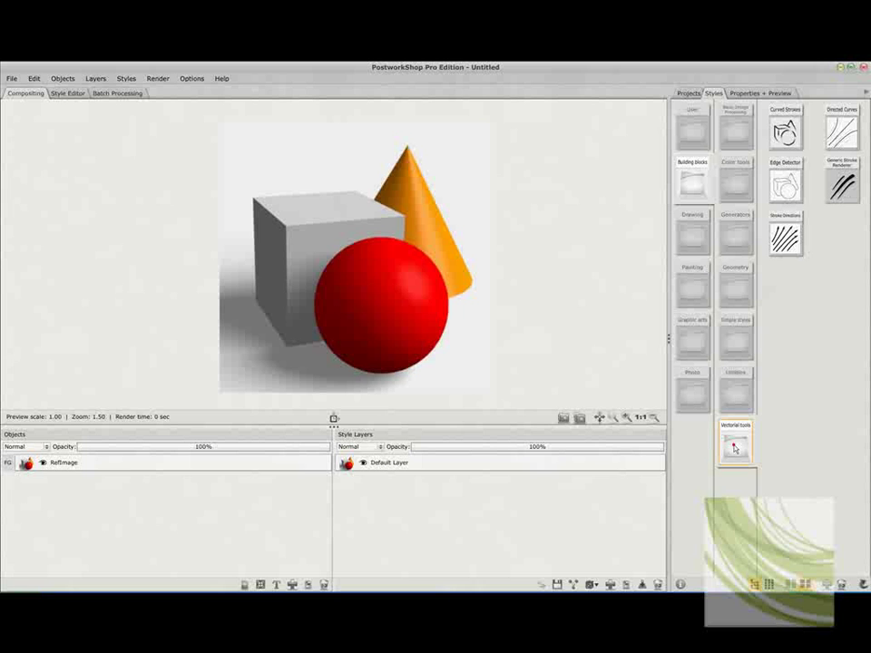
{"action": "left_click", "coordinate": [844, 184]}
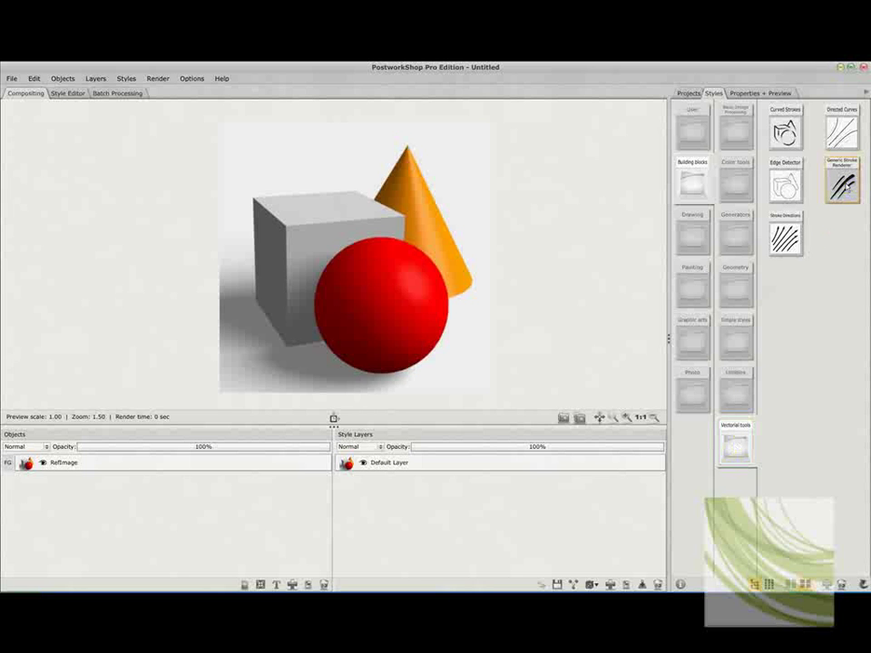
{"action": "double_click", "coordinate": [844, 184]}
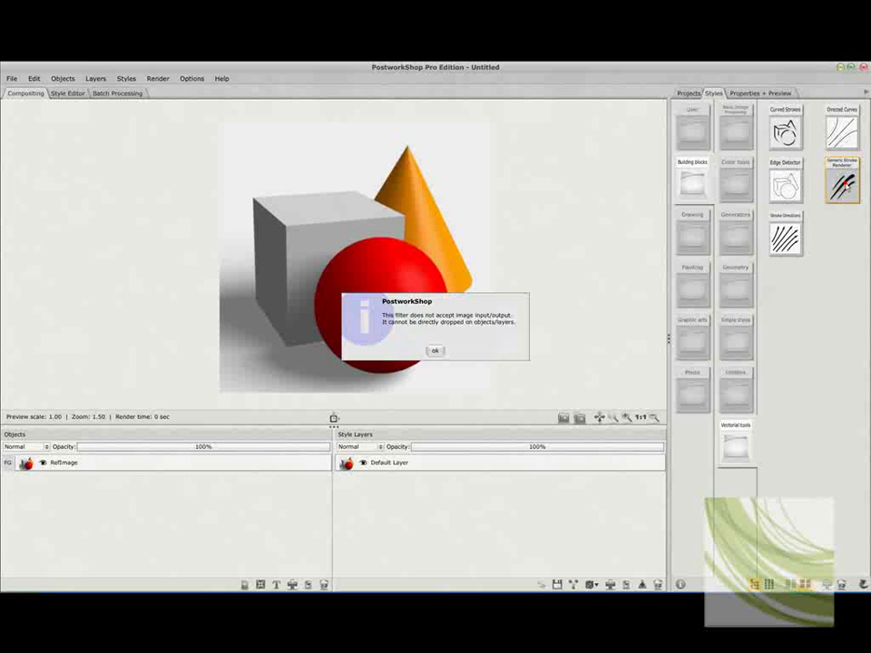
{"action": "left_click", "coordinate": [436, 351]}
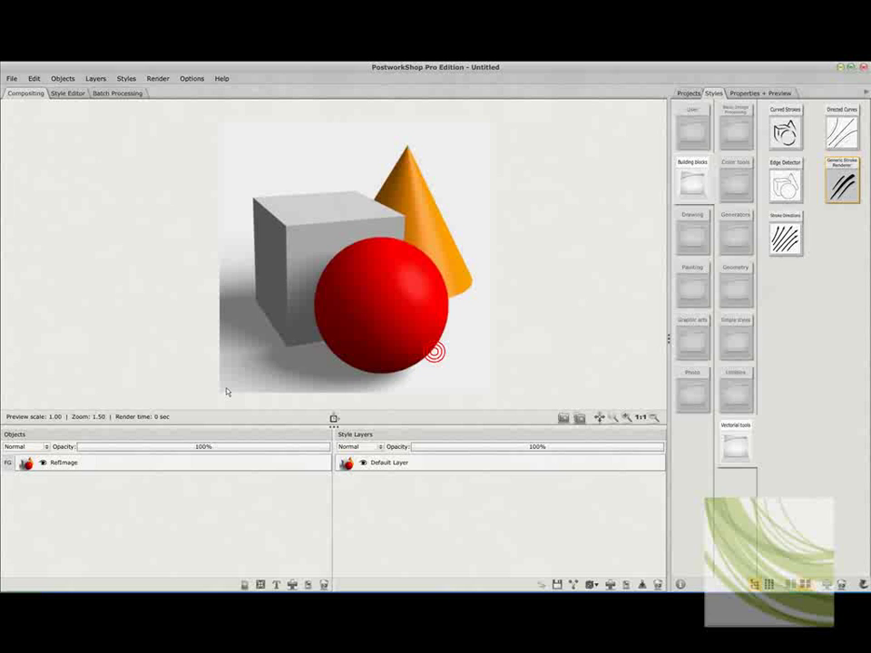
Drop a Generic Stroke Renderer node into the Style Editor graph; linking Image Source to Strokes is rejected
{"action": "left_click", "coordinate": [71, 94]}
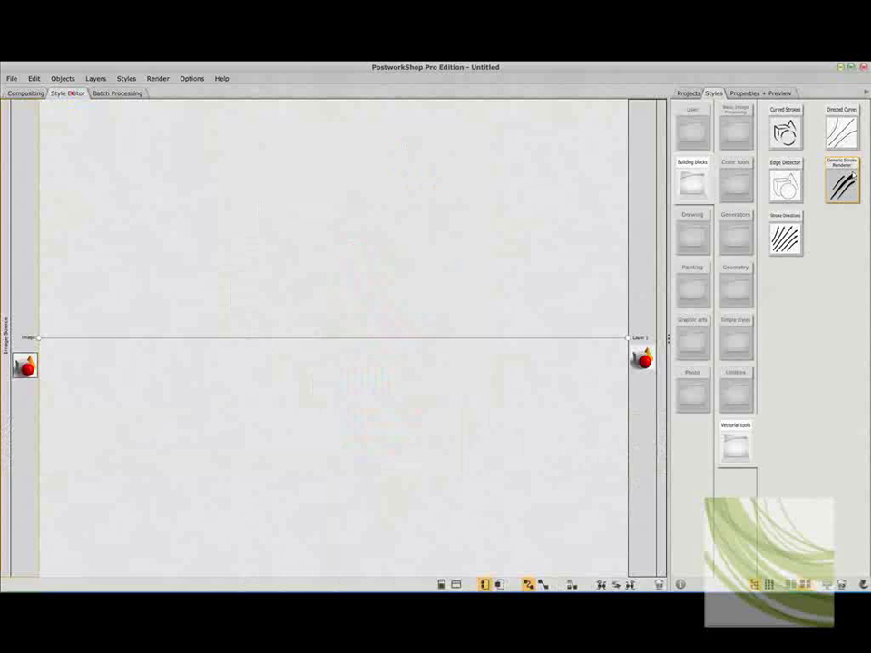
{"action": "mouse_move", "coordinate": [854, 177]}
{"action": "left_mouse_down"}
{"action": "mouse_move", "coordinate": [670, 234]}
{"action": "mouse_move", "coordinate": [360, 181]}
{"action": "mouse_move", "coordinate": [399, 188]}
{"action": "mouse_move", "coordinate": [293, 150]}
{"action": "mouse_move", "coordinate": [308, 145]}
{"action": "left_mouse_up"}
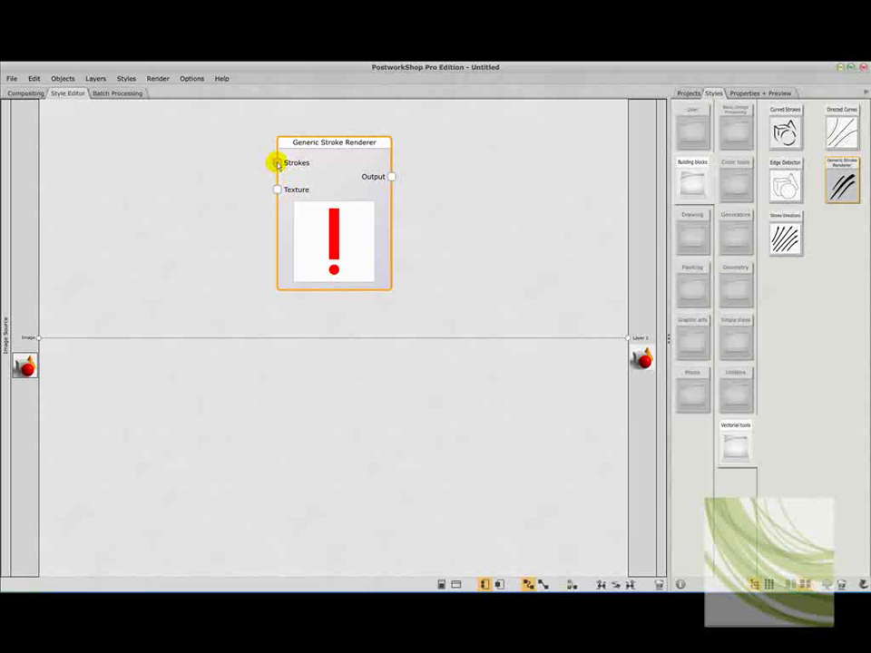
{"action": "left_click", "coordinate": [277, 163]}
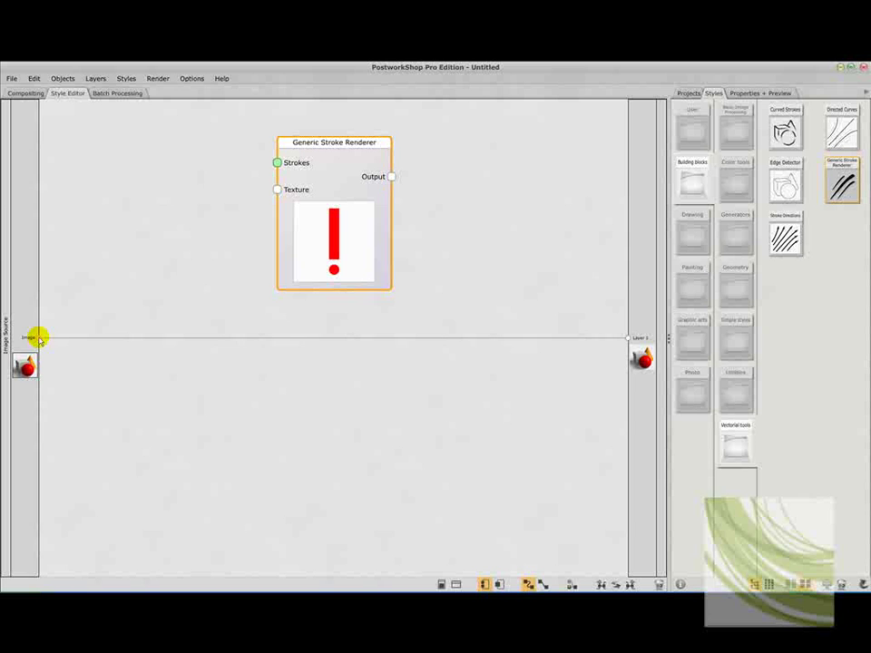
{"action": "mouse_move", "coordinate": [39, 338]}
{"action": "left_mouse_down"}
{"action": "mouse_move", "coordinate": [175, 218]}
{"action": "mouse_move", "coordinate": [277, 162]}
{"action": "left_mouse_up"}
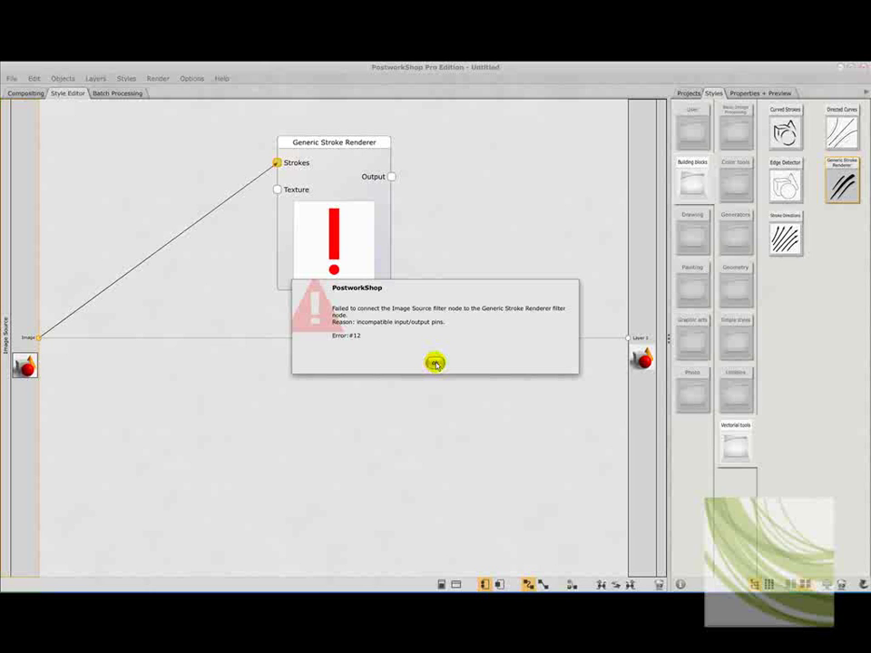
{"action": "left_click", "coordinate": [435, 363]}
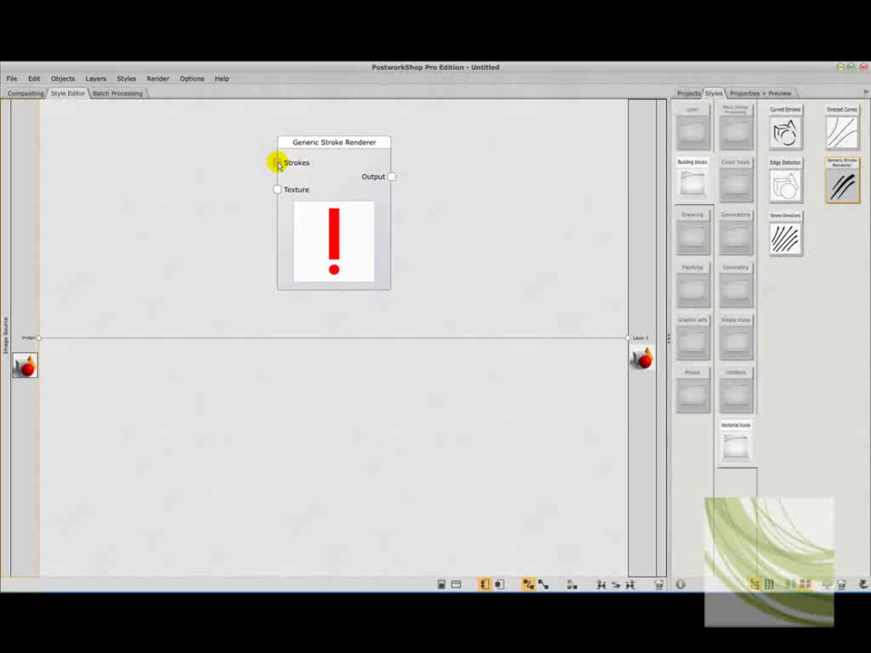
Insert an Edge Detector fed by Image Source and feed its strokes into Generic Stroke Renderer
{"action": "mouse_move", "coordinate": [277, 163]}
{"action": "left_mouse_down"}
{"action": "mouse_move", "coordinate": [359, 173]}
{"action": "mouse_move", "coordinate": [205, 163]}
{"action": "mouse_move", "coordinate": [134, 135]}
{"action": "left_mouse_up"}
{"action": "left_click_drag", "start_coordinate": [232, 141], "coordinate": [200, 138]}
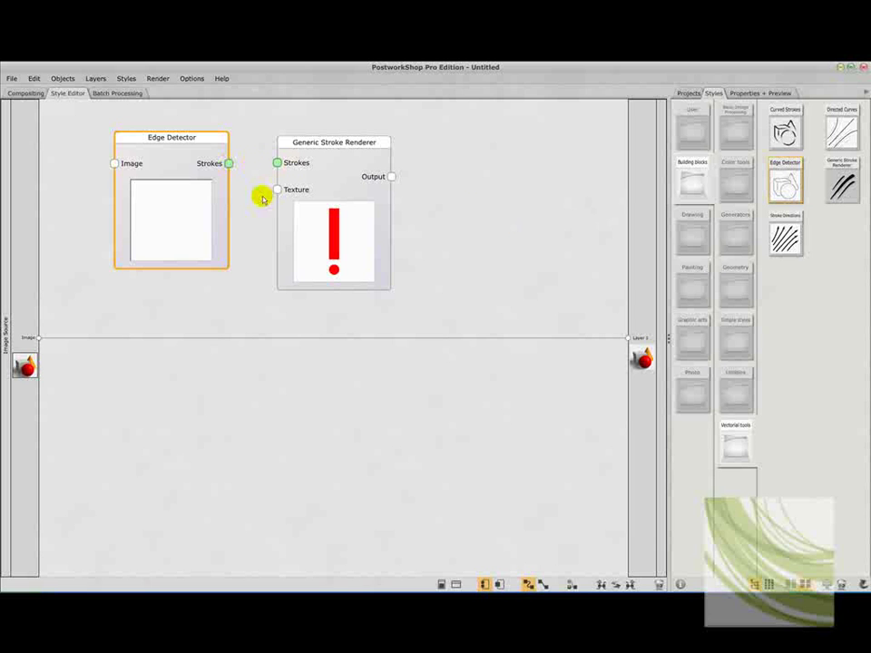
{"action": "left_click_drag", "start_coordinate": [229, 164], "coordinate": [269, 175]}
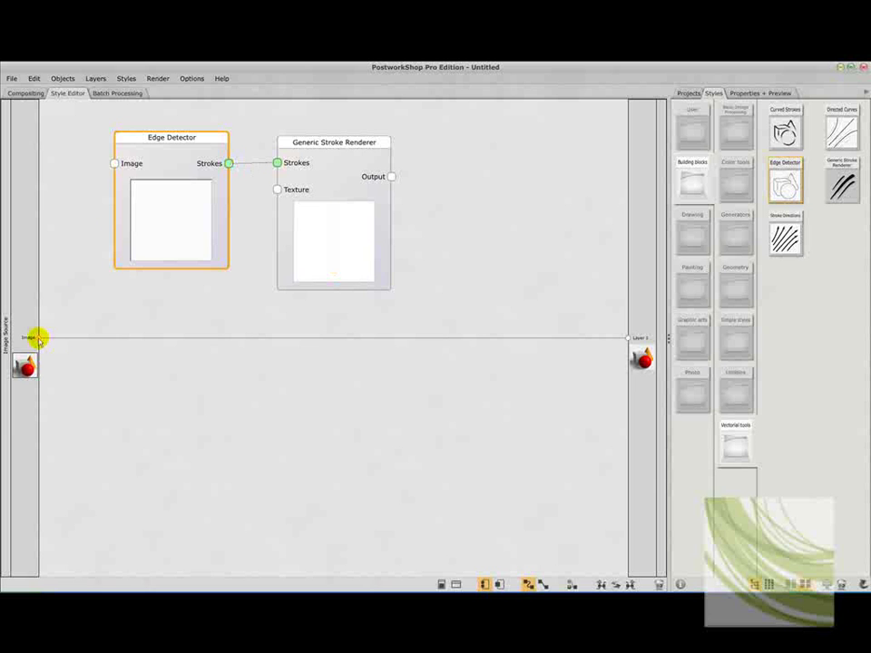
{"action": "left_click_drag", "start_coordinate": [38, 337], "coordinate": [114, 163]}
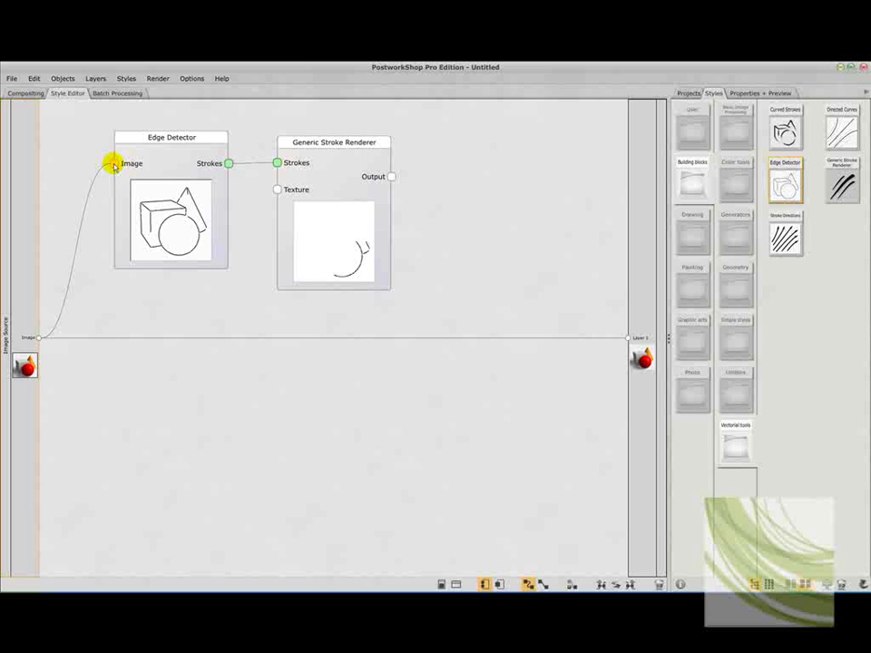
{"action": "left_click", "coordinate": [353, 151]}
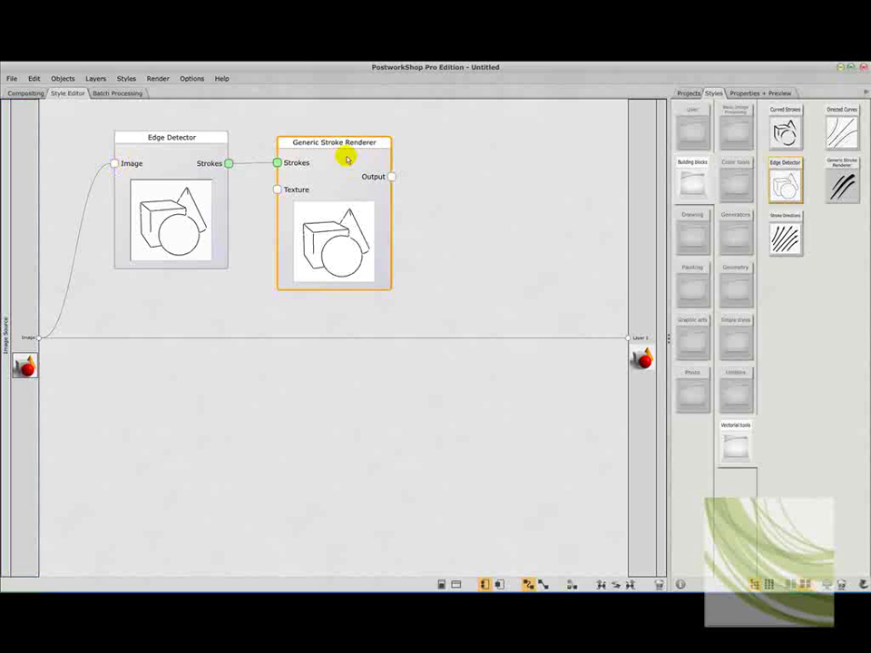
Try Standard stroke at width 7, then Bristles at width 10 with 48% start width
{"action": "left_click", "coordinate": [773, 93]}
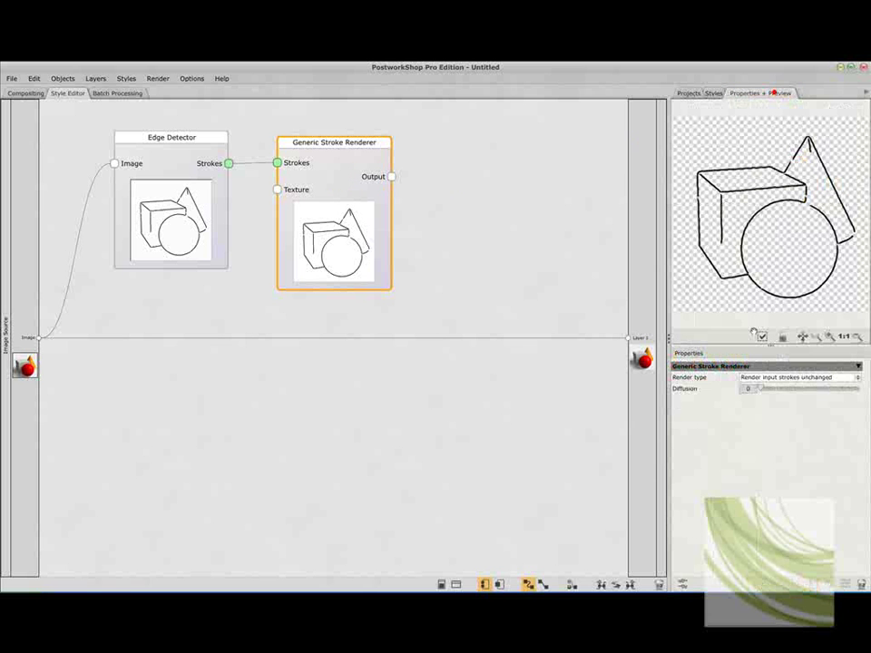
{"action": "left_click", "coordinate": [856, 378]}
{"action": "left_click", "coordinate": [826, 396]}
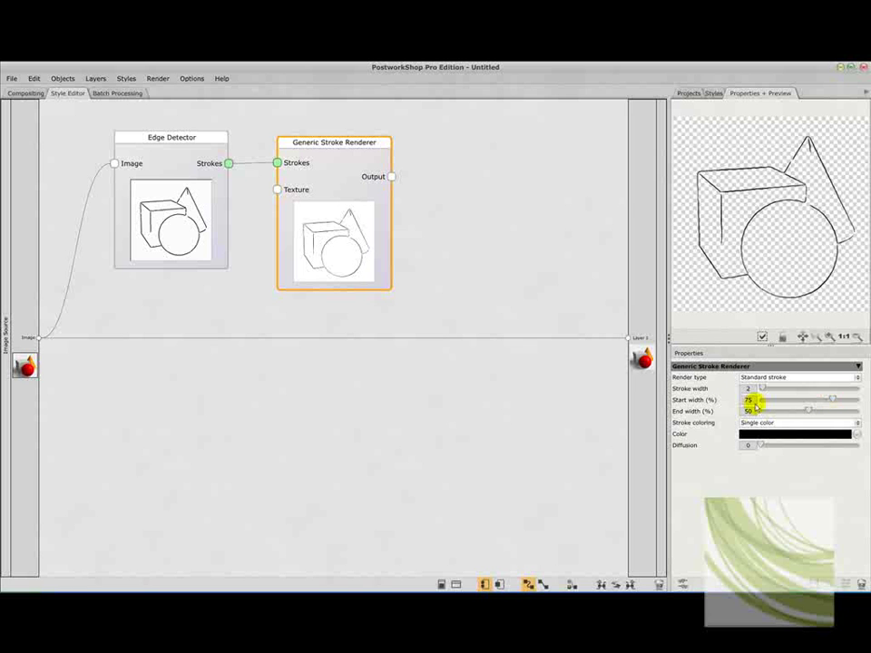
{"action": "left_click_drag", "start_coordinate": [762, 388], "coordinate": [767, 387]}
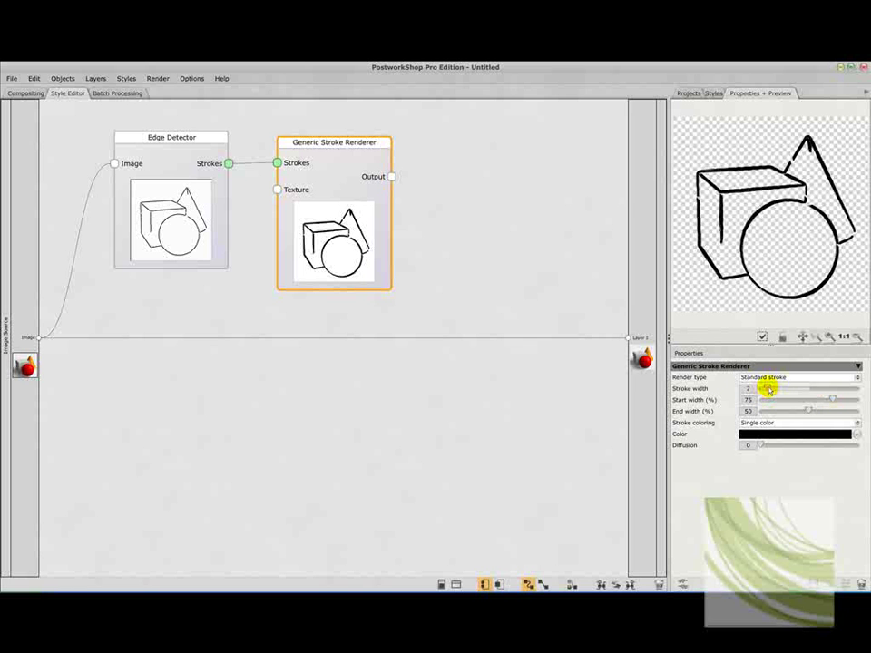
{"action": "left_click", "coordinate": [851, 378]}
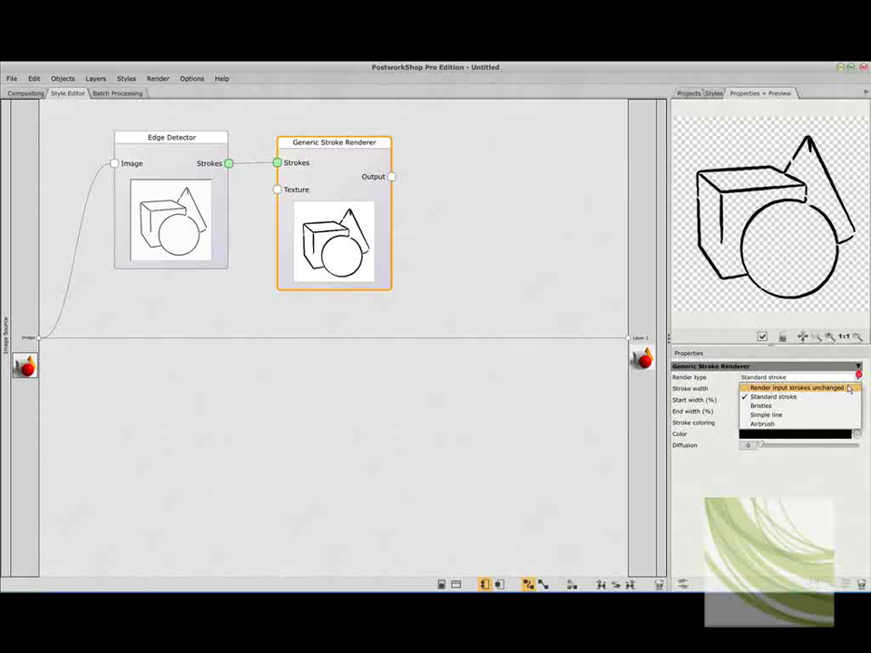
{"action": "left_click", "coordinate": [769, 403]}
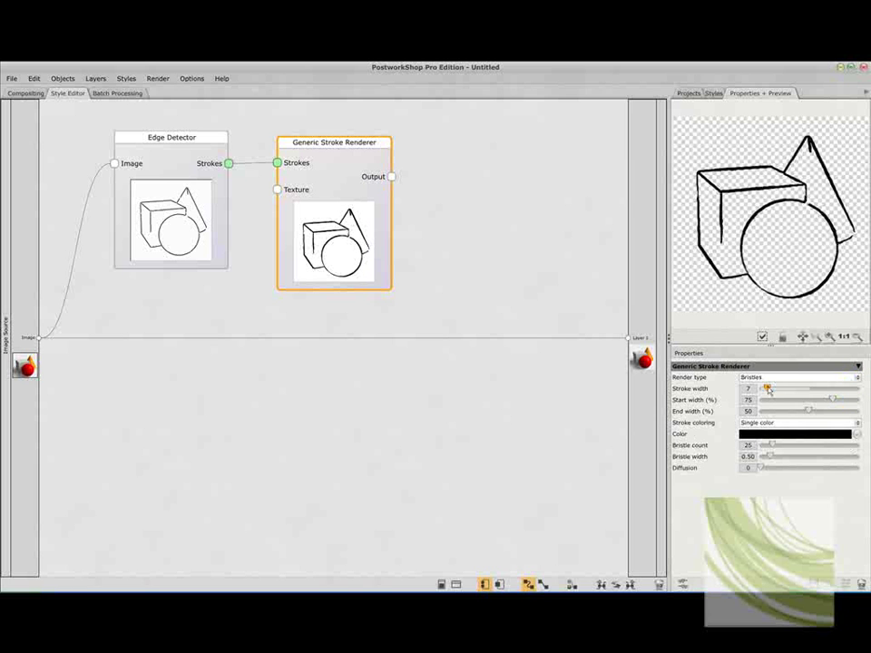
{"action": "left_click_drag", "start_coordinate": [768, 388], "coordinate": [770, 388]}
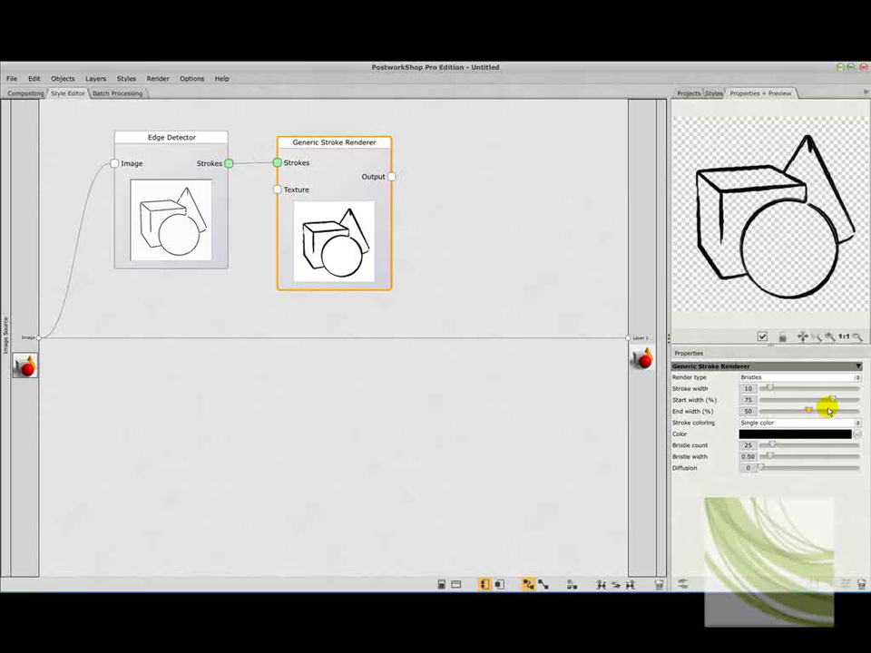
{"action": "left_click_drag", "start_coordinate": [832, 401], "coordinate": [806, 398]}
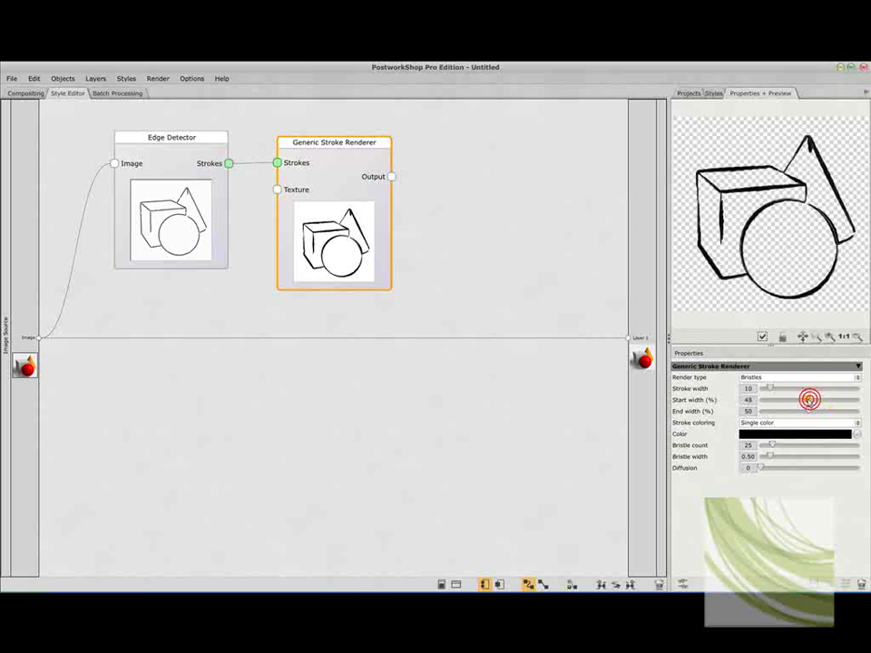
Try Simple line at width 4, then settle on Airbrush with stroke width 22
{"action": "left_click", "coordinate": [851, 377]}
{"action": "left_click", "coordinate": [776, 390]}
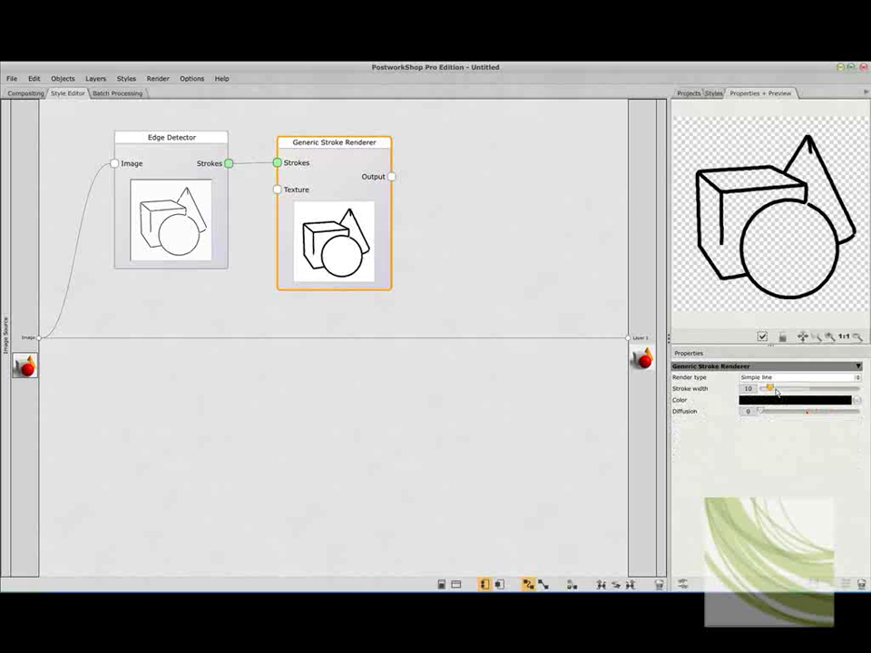
{"action": "left_click_drag", "start_coordinate": [770, 386], "coordinate": [764, 385]}
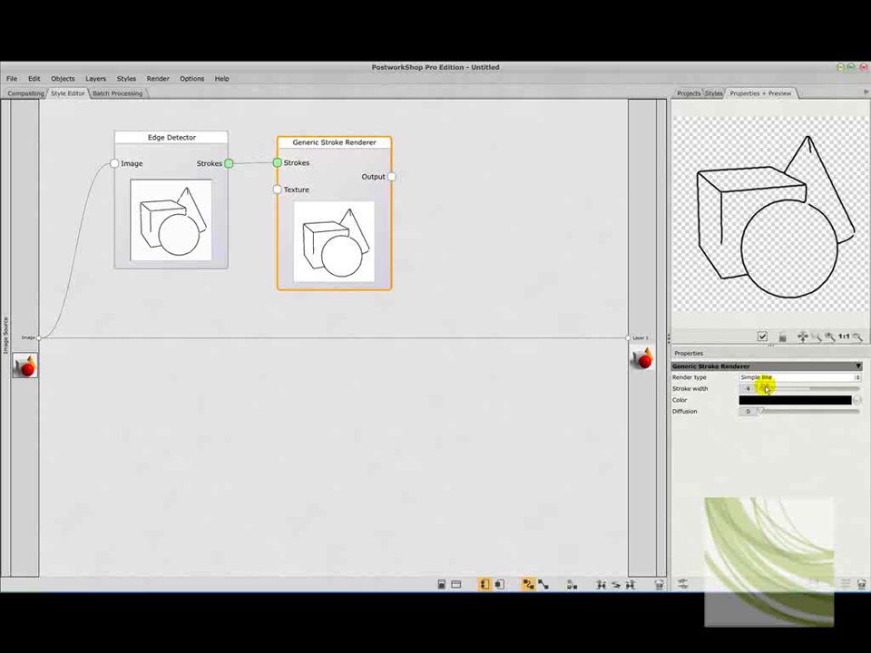
{"action": "left_click", "coordinate": [856, 376]}
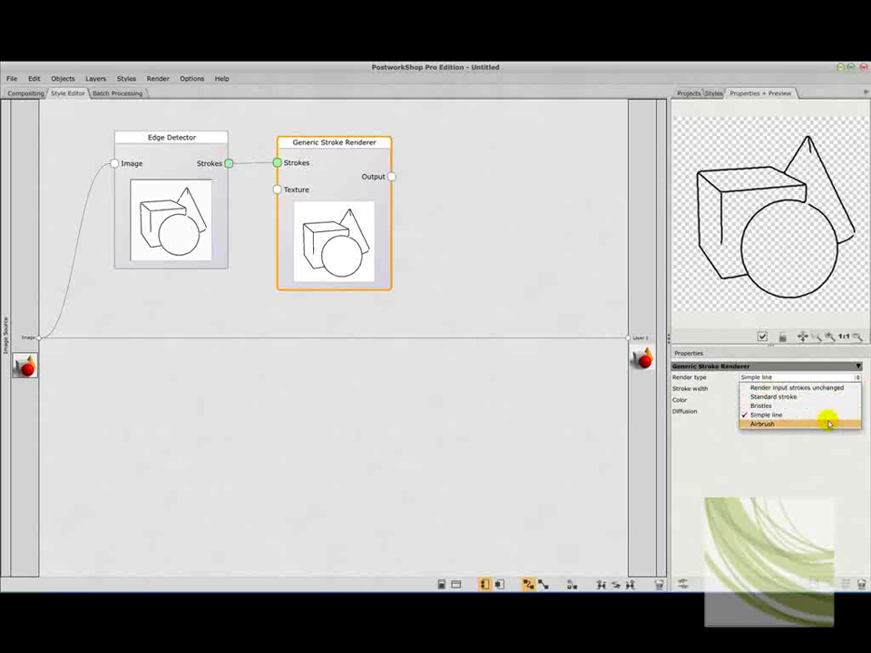
{"action": "left_click", "coordinate": [817, 423]}
{"action": "mouse_move", "coordinate": [764, 387]}
{"action": "left_mouse_down"}
{"action": "mouse_move", "coordinate": [799, 398]}
{"action": "mouse_move", "coordinate": [781, 399]}
{"action": "left_mouse_up"}
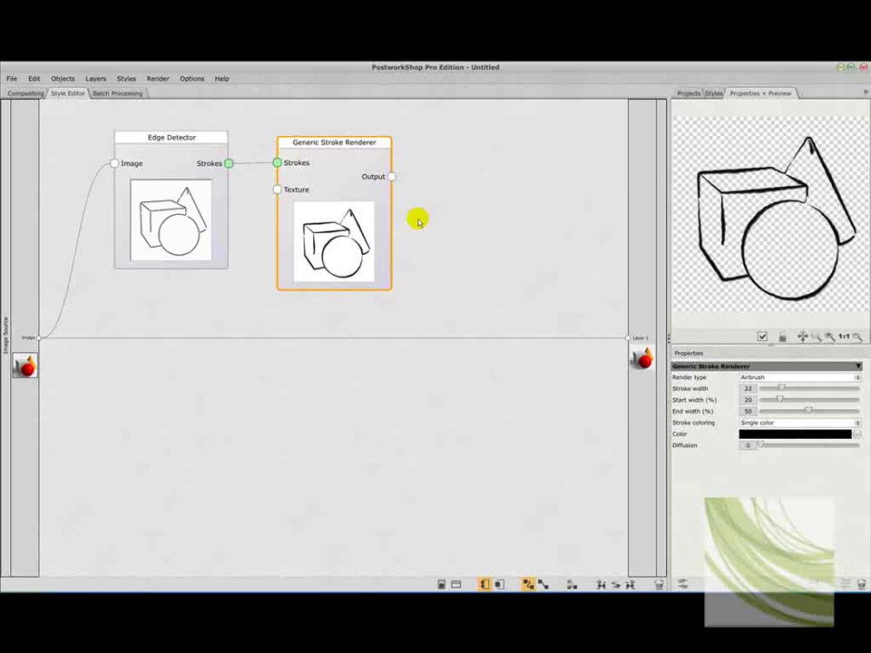
Output the Generic Stroke Renderer to a new style layer and view the composited outlines
{"action": "mouse_move", "coordinate": [392, 179]}
{"action": "left_mouse_down"}
{"action": "mouse_move", "coordinate": [535, 136]}
{"action": "mouse_move", "coordinate": [604, 140]}
{"action": "mouse_move", "coordinate": [642, 167]}
{"action": "mouse_move", "coordinate": [648, 401]}
{"action": "mouse_move", "coordinate": [643, 389]}
{"action": "mouse_move", "coordinate": [646, 212]}
{"action": "mouse_move", "coordinate": [653, 457]}
{"action": "mouse_move", "coordinate": [644, 208]}
{"action": "left_mouse_up"}
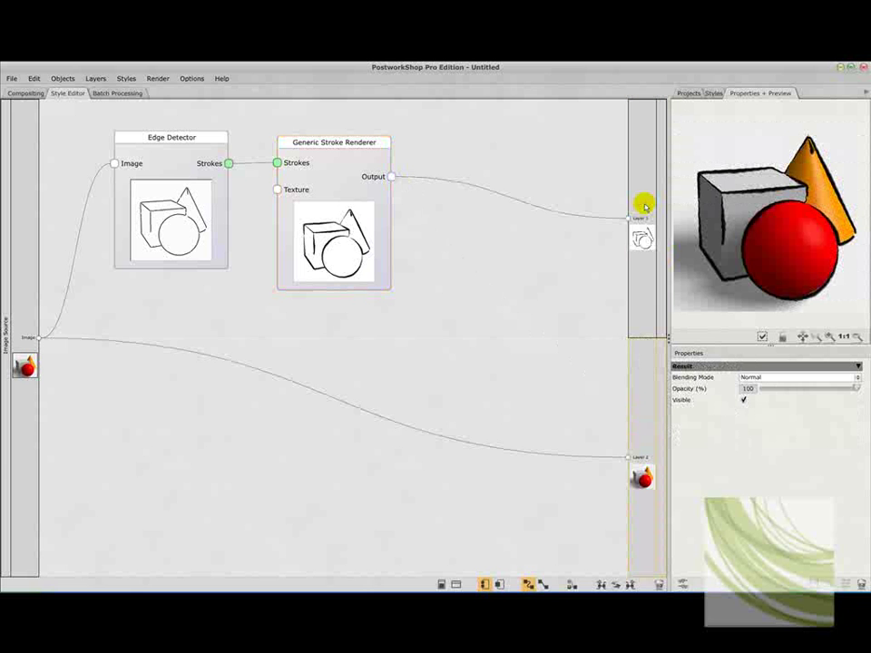
{"action": "left_click", "coordinate": [25, 92]}
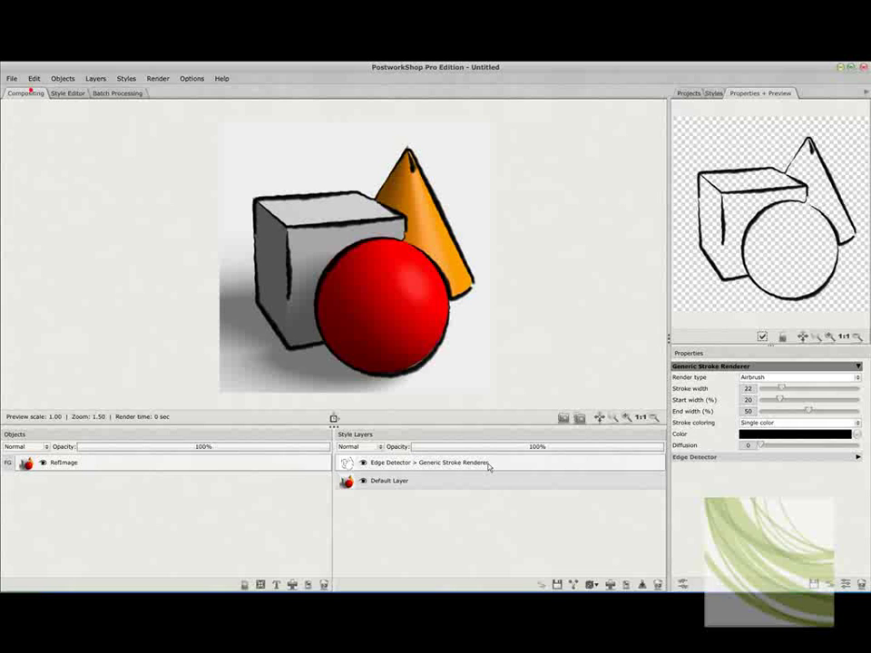
Set the outline layer's blend mode to Soft Light with 48% opacity
{"action": "left_click", "coordinate": [381, 448]}
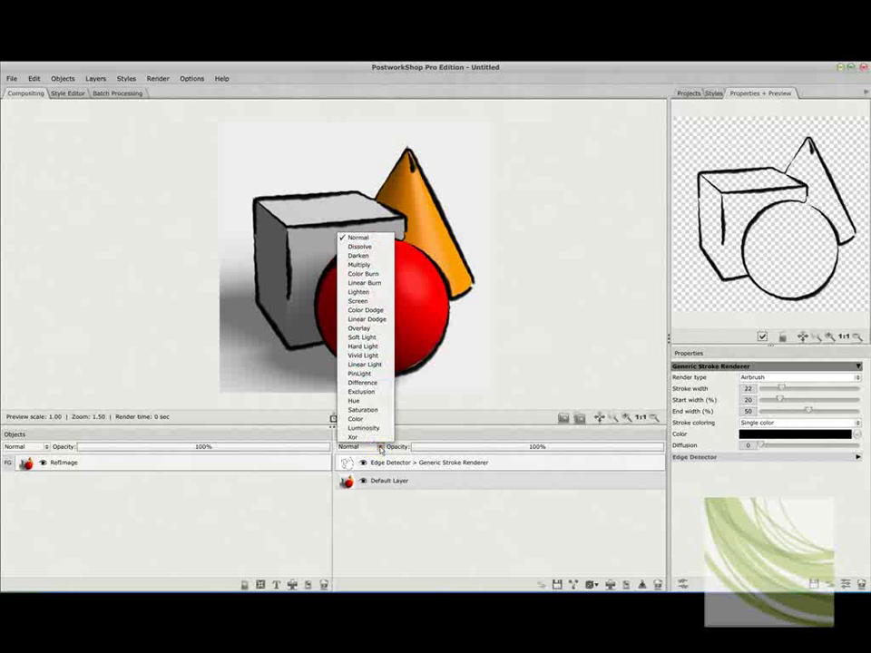
{"action": "left_click", "coordinate": [362, 337]}
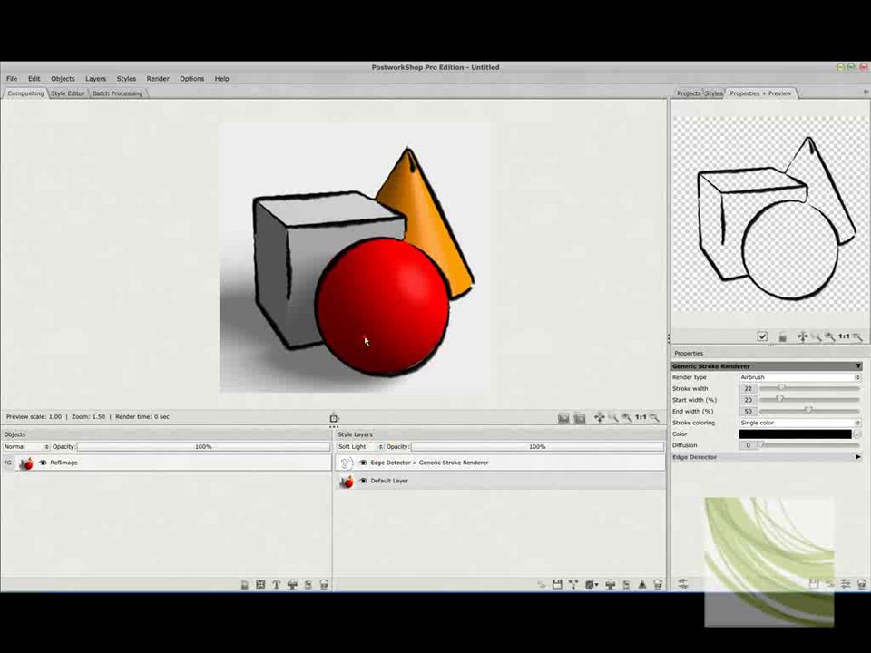
{"action": "double_click", "coordinate": [540, 446]}
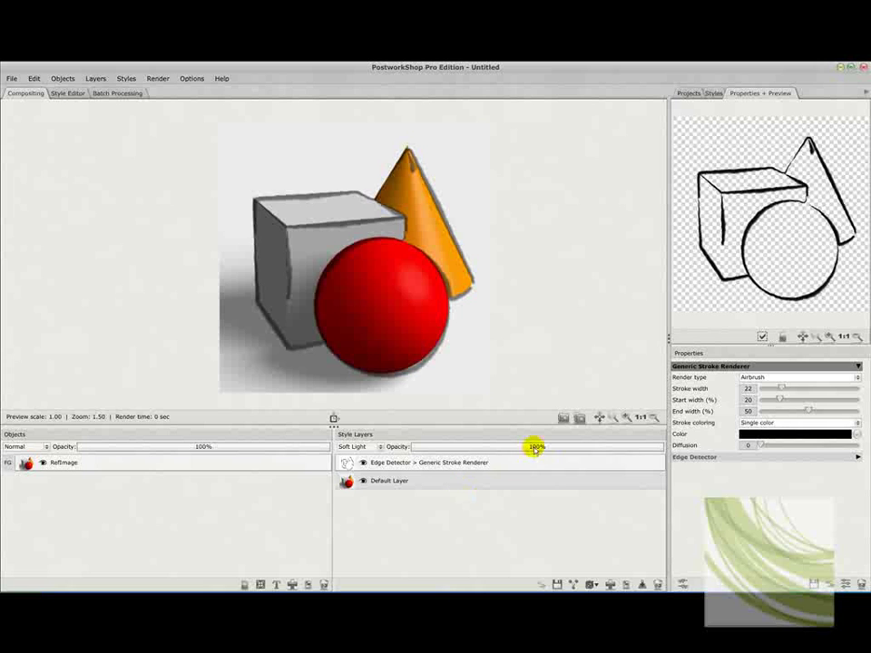
{"action": "type", "text": "48"}
{"action": "key", "text": "Return"}
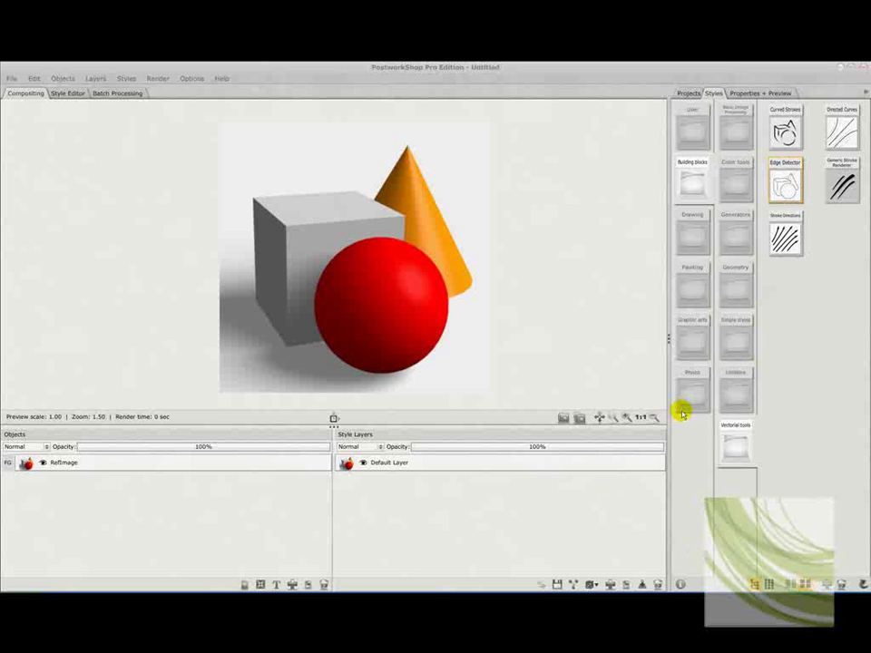
Add a Stroke Directions node from Building blocks, wire Image Source into it, and preview its hatching
{"action": "left_click", "coordinate": [784, 232]}
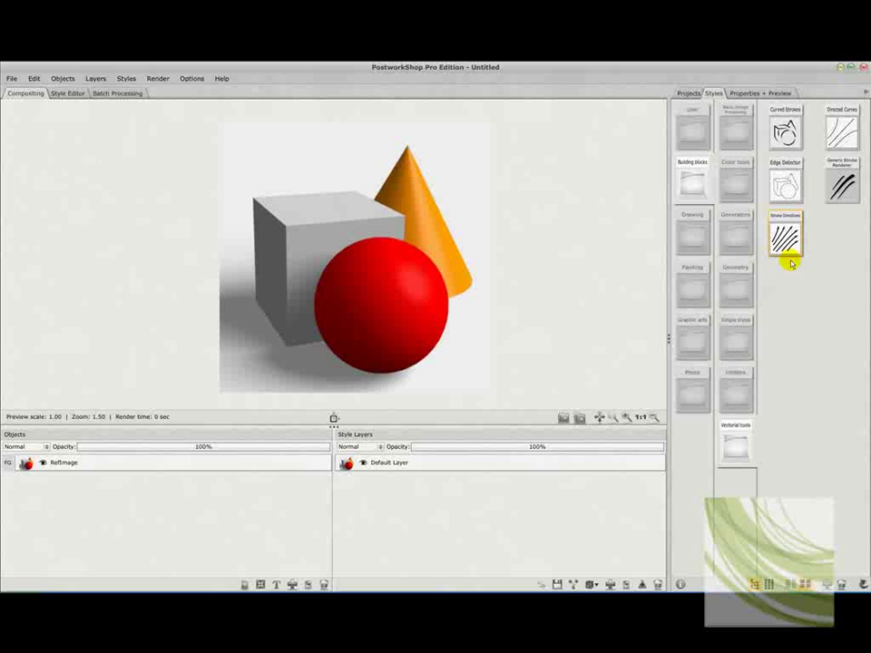
{"action": "left_click", "coordinate": [72, 96]}
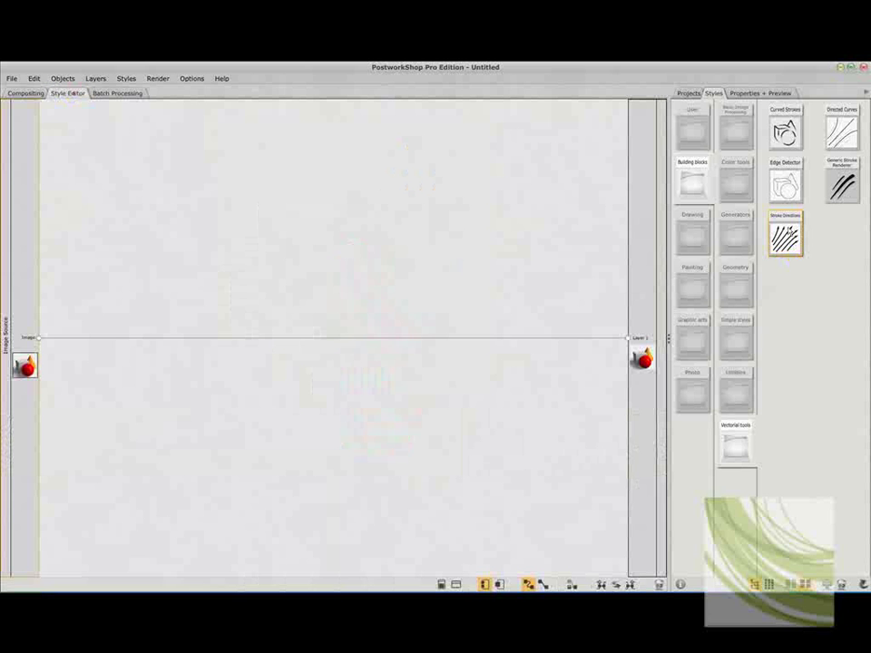
{"action": "mouse_move", "coordinate": [785, 237]}
{"action": "left_mouse_down"}
{"action": "mouse_move", "coordinate": [680, 256]}
{"action": "mouse_move", "coordinate": [282, 175]}
{"action": "mouse_move", "coordinate": [323, 192]}
{"action": "mouse_move", "coordinate": [262, 187]}
{"action": "mouse_move", "coordinate": [179, 155]}
{"action": "left_mouse_up"}
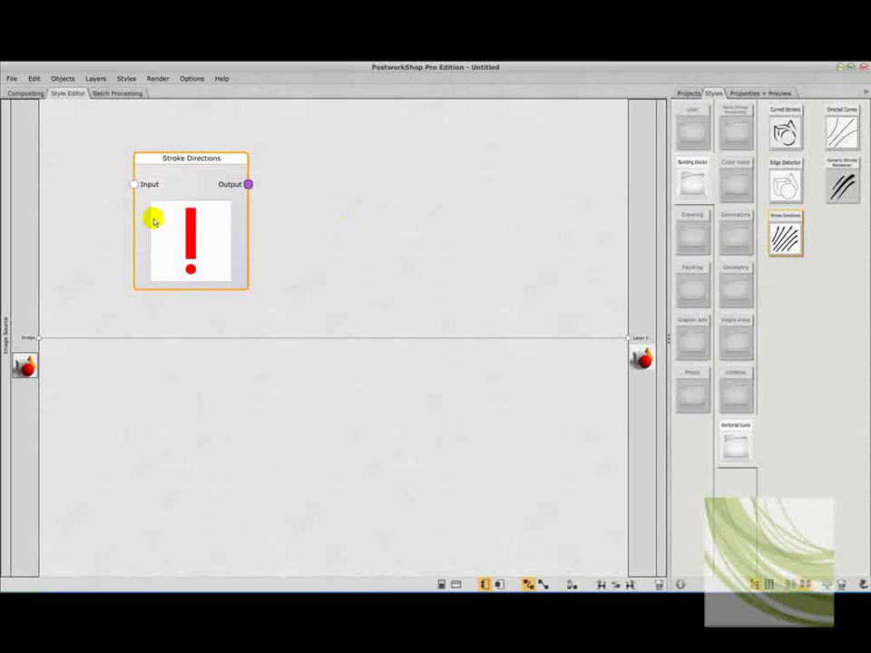
{"action": "mouse_move", "coordinate": [39, 339]}
{"action": "left_mouse_down"}
{"action": "mouse_move", "coordinate": [76, 240]}
{"action": "mouse_move", "coordinate": [134, 184]}
{"action": "left_mouse_up"}
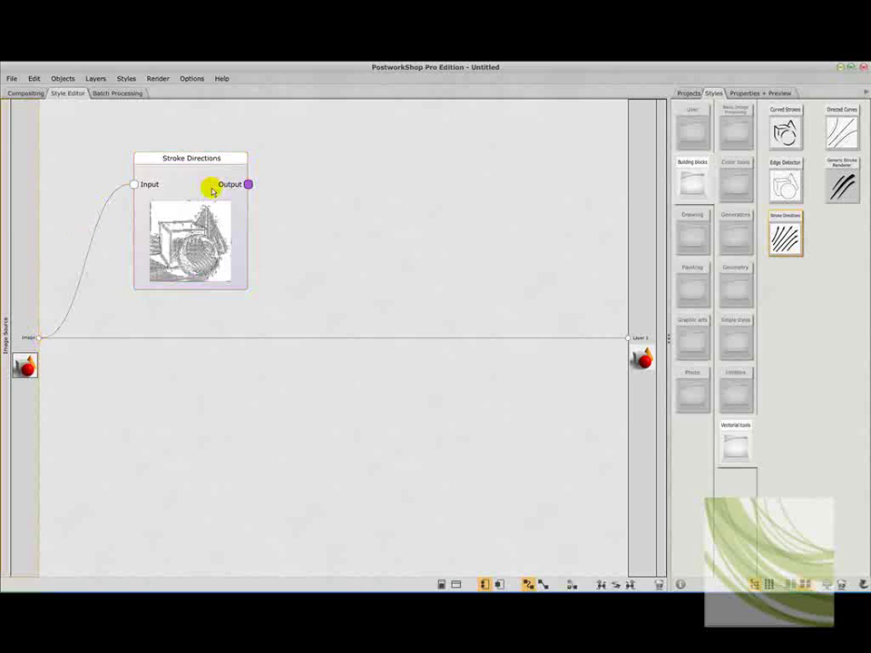
{"action": "left_click", "coordinate": [212, 191]}
{"action": "left_click", "coordinate": [745, 94]}
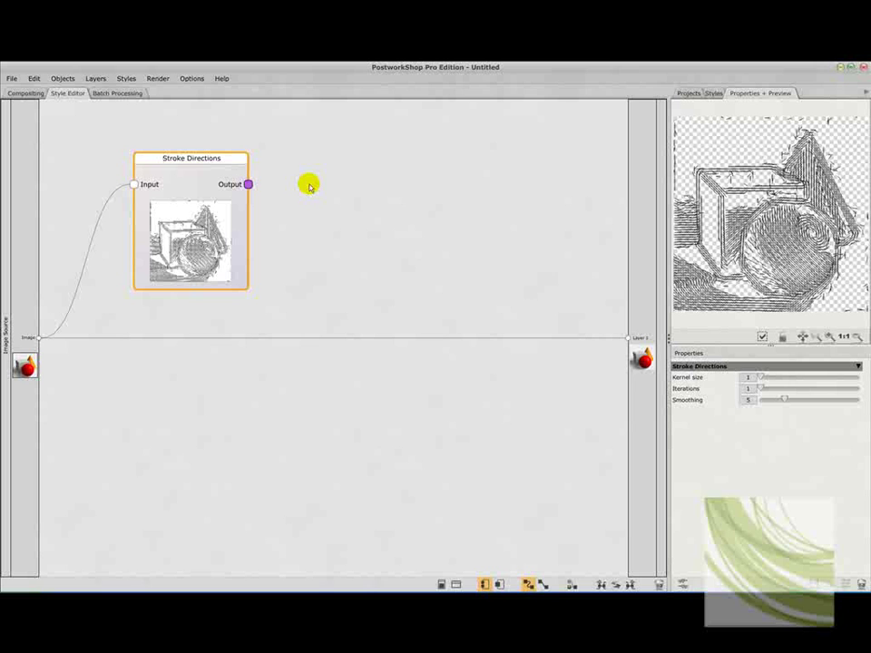
{"action": "left_click", "coordinate": [715, 93]}
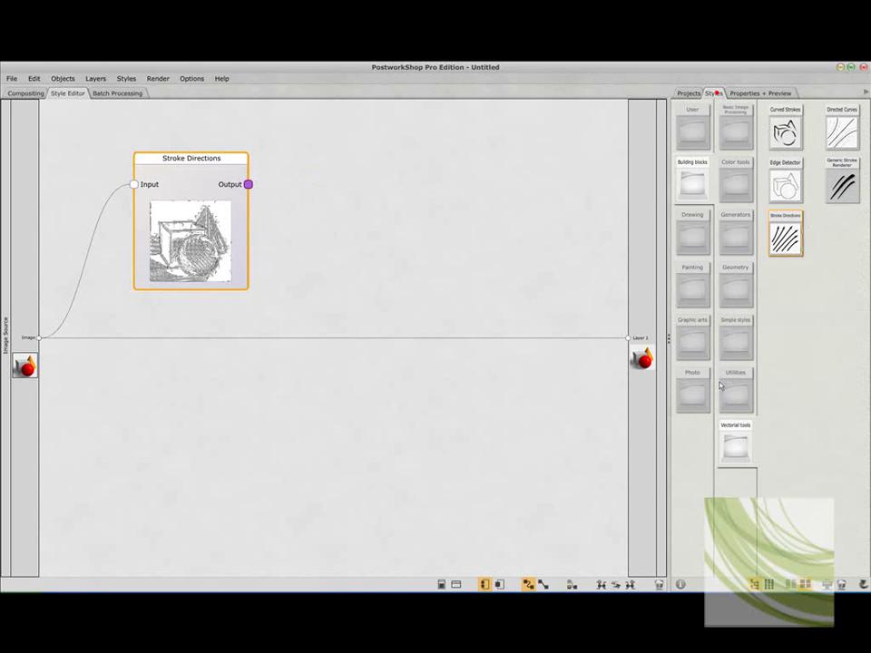
Drop Simple Strokes from Simple styles into the graph and feed it the source image
{"action": "left_click", "coordinate": [734, 337]}
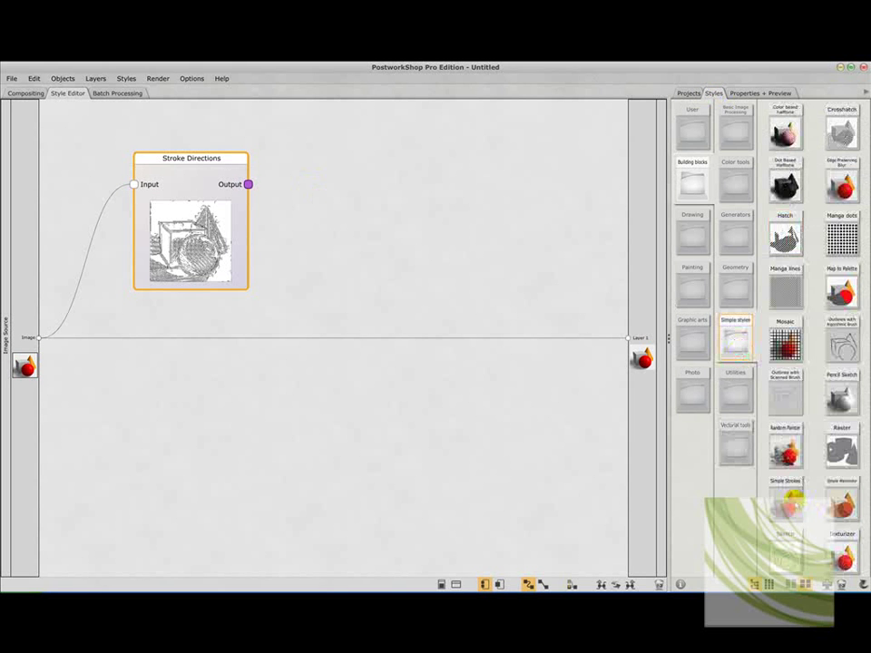
{"action": "mouse_move", "coordinate": [786, 497]}
{"action": "left_mouse_down"}
{"action": "mouse_move", "coordinate": [361, 202]}
{"action": "mouse_move", "coordinate": [394, 204]}
{"action": "mouse_move", "coordinate": [309, 163]}
{"action": "left_mouse_up"}
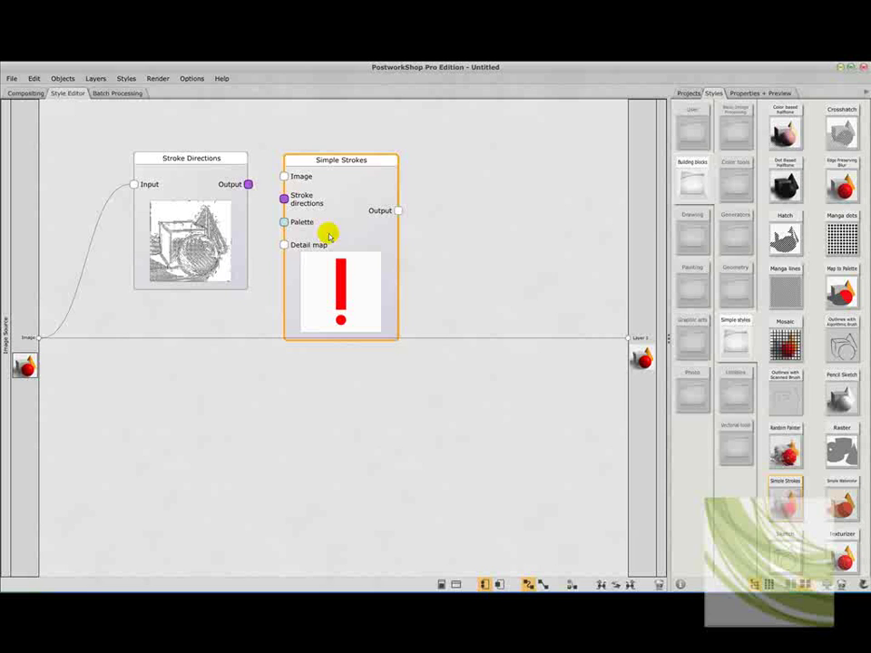
{"action": "left_click_drag", "start_coordinate": [39, 338], "coordinate": [285, 176]}
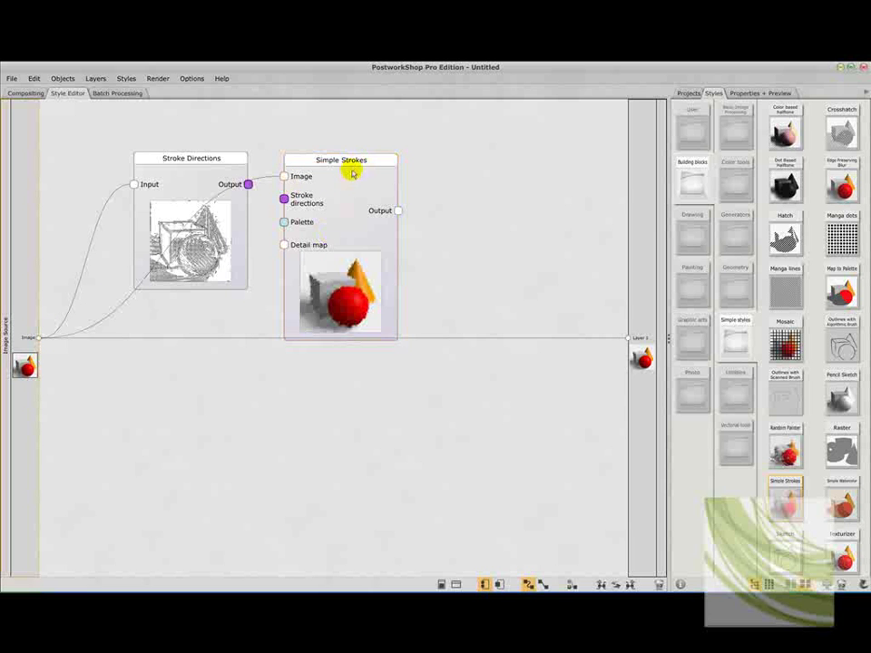
Set Simple Strokes brush width to 15 and brush length to 30
{"action": "left_click", "coordinate": [352, 170]}
{"action": "left_click", "coordinate": [780, 91]}
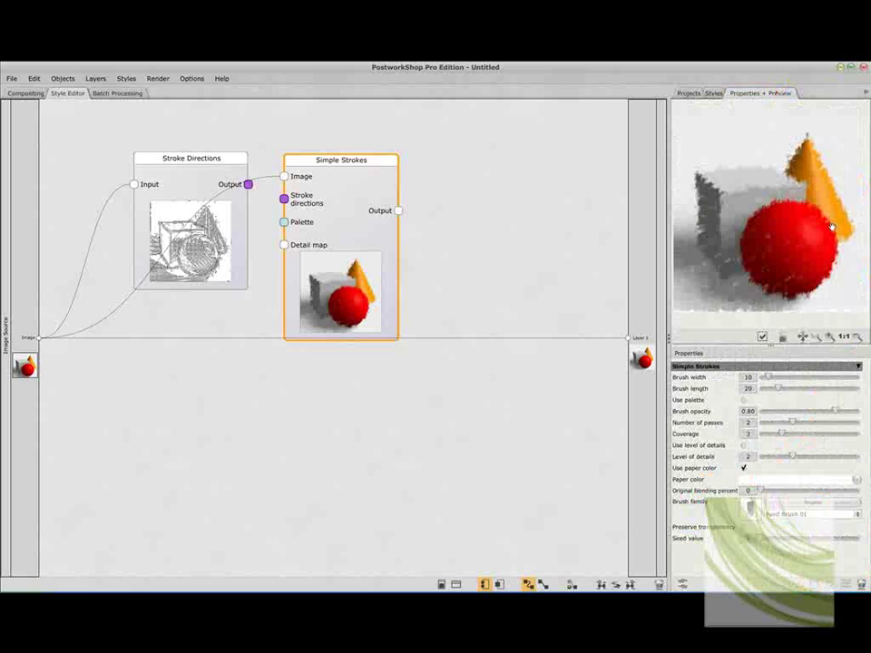
{"action": "left_click", "coordinate": [770, 378]}
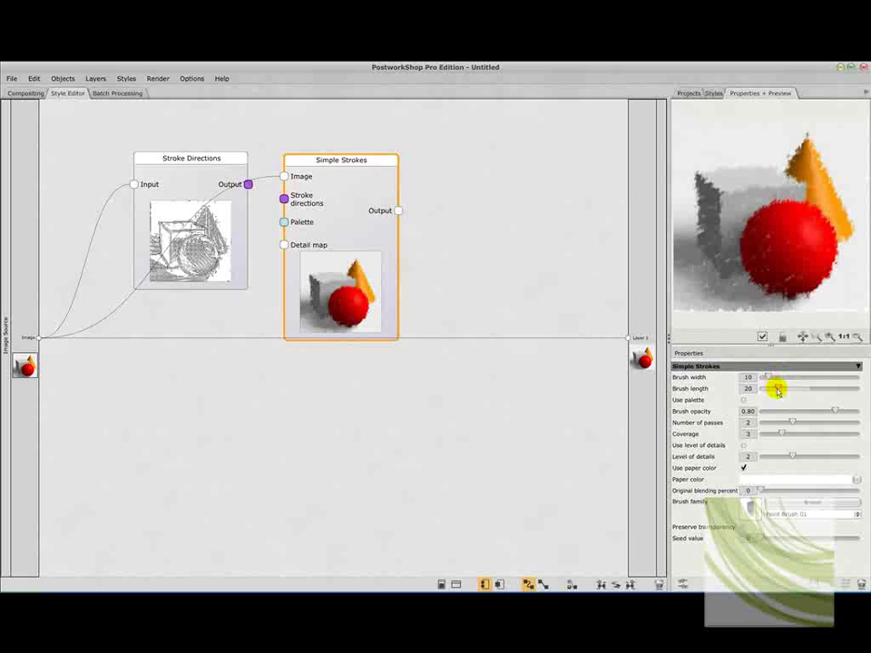
{"action": "mouse_move", "coordinate": [776, 389]}
{"action": "left_mouse_down"}
{"action": "mouse_move", "coordinate": [810, 389]}
{"action": "mouse_move", "coordinate": [766, 379]}
{"action": "mouse_move", "coordinate": [773, 378]}
{"action": "left_mouse_up"}
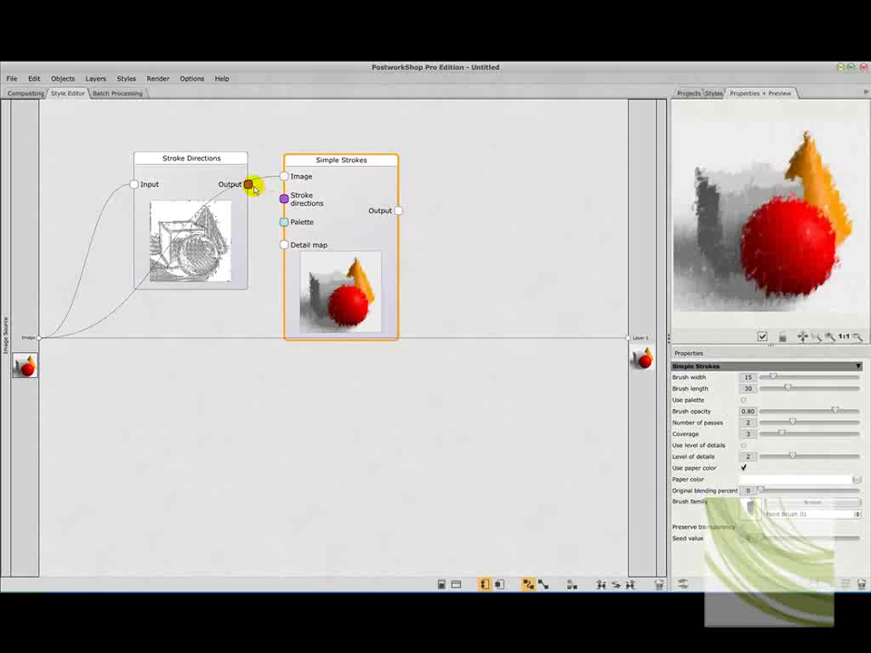
Link Stroke Directions' output into Simple Strokes' Stroke directions input and inspect the result
{"action": "left_click", "coordinate": [248, 185]}
{"action": "left_click_drag", "start_coordinate": [248, 185], "coordinate": [283, 196]}
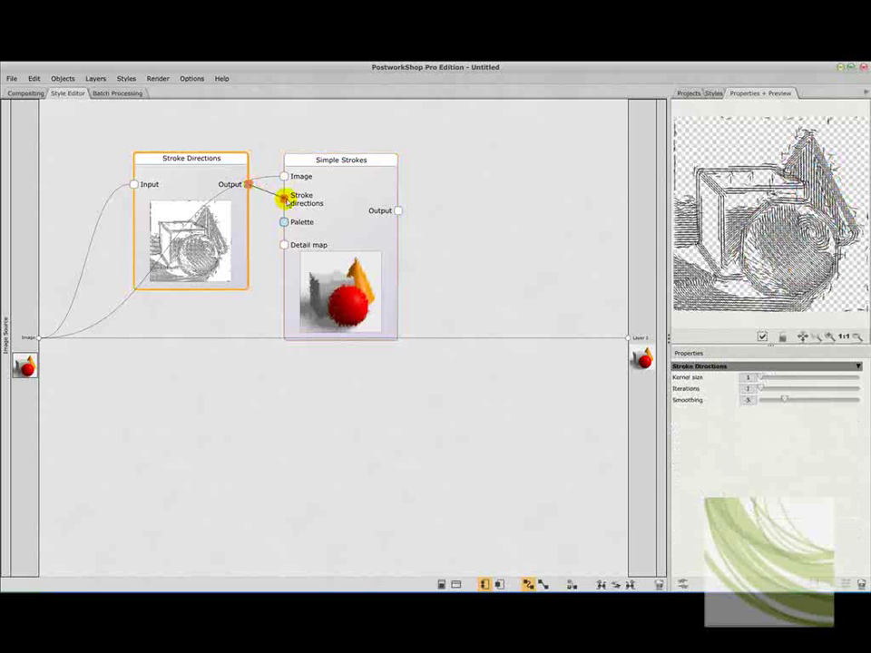
{"action": "left_click", "coordinate": [313, 247]}
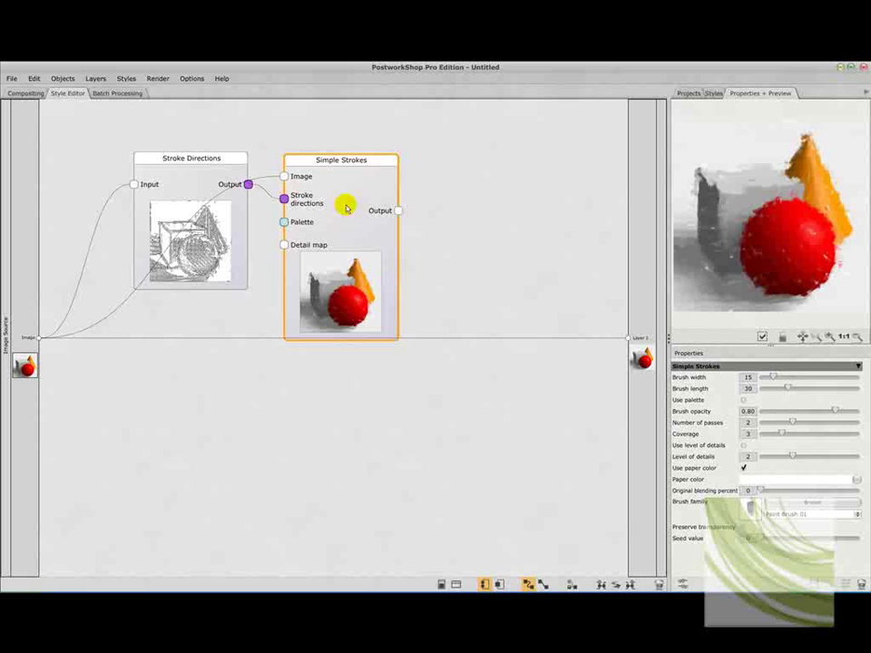
{"action": "left_click_drag", "start_coordinate": [283, 197], "coordinate": [251, 187]}
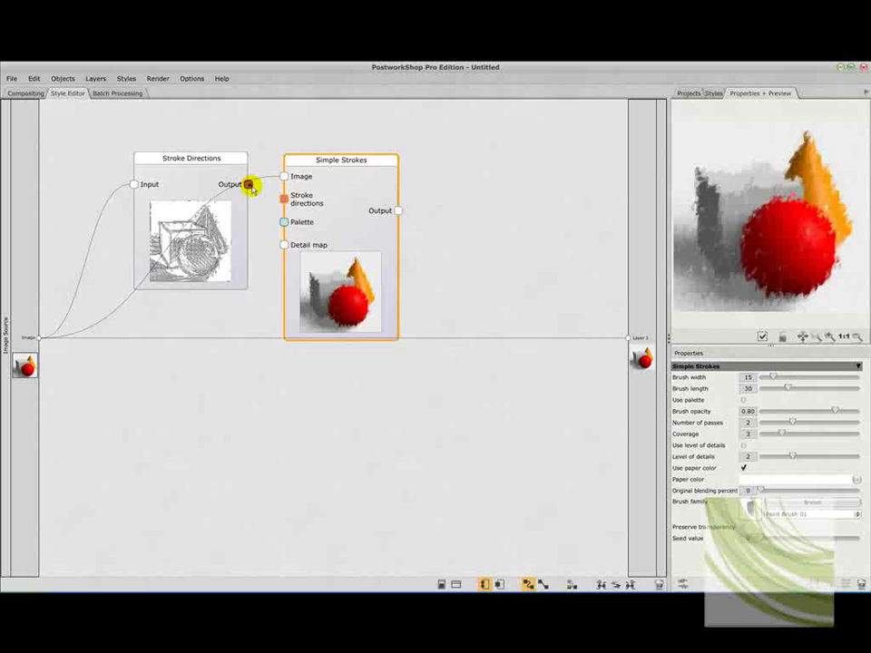
{"action": "left_click_drag", "start_coordinate": [251, 188], "coordinate": [318, 201]}
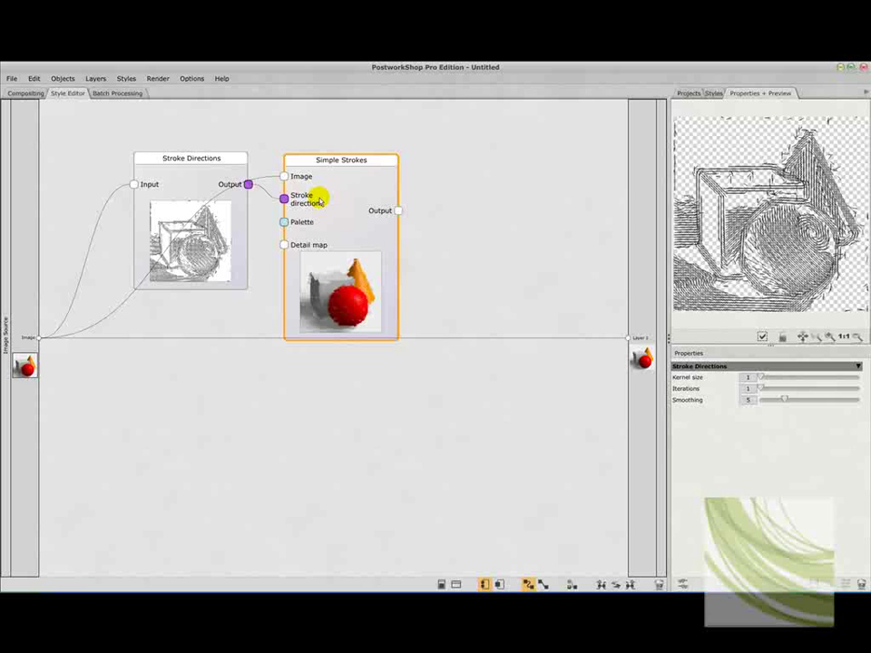
{"action": "left_click", "coordinate": [320, 199]}
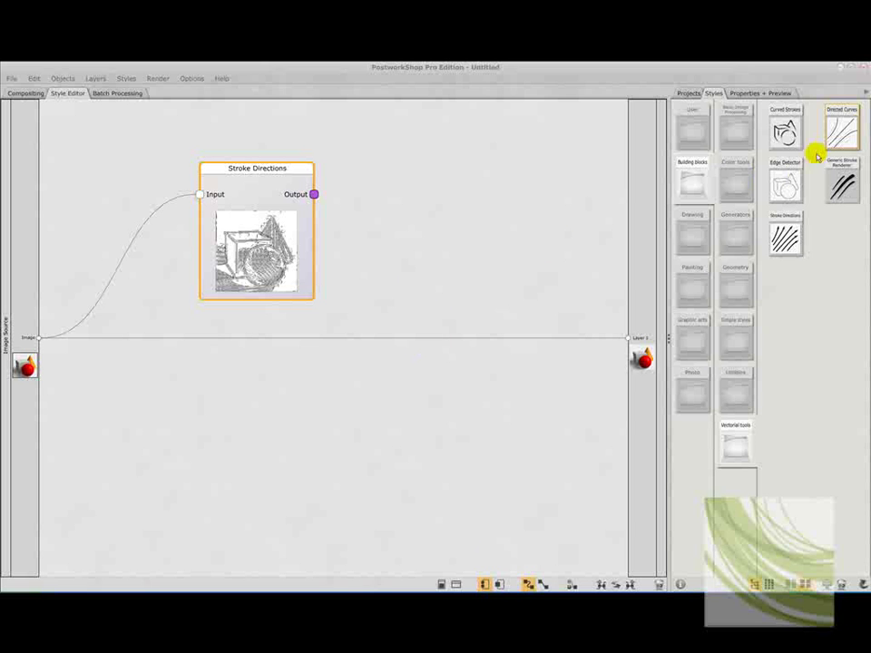
Add a Directed Curves node and connect Stroke Directions' output to its input
{"action": "left_click_drag", "start_coordinate": [841, 130], "coordinate": [371, 175]}
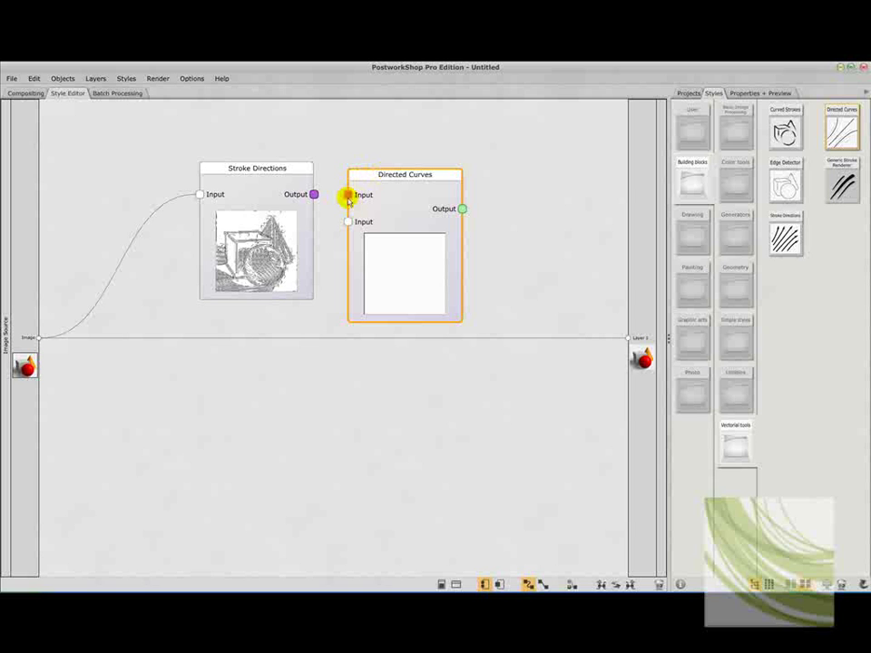
{"action": "left_click", "coordinate": [347, 196]}
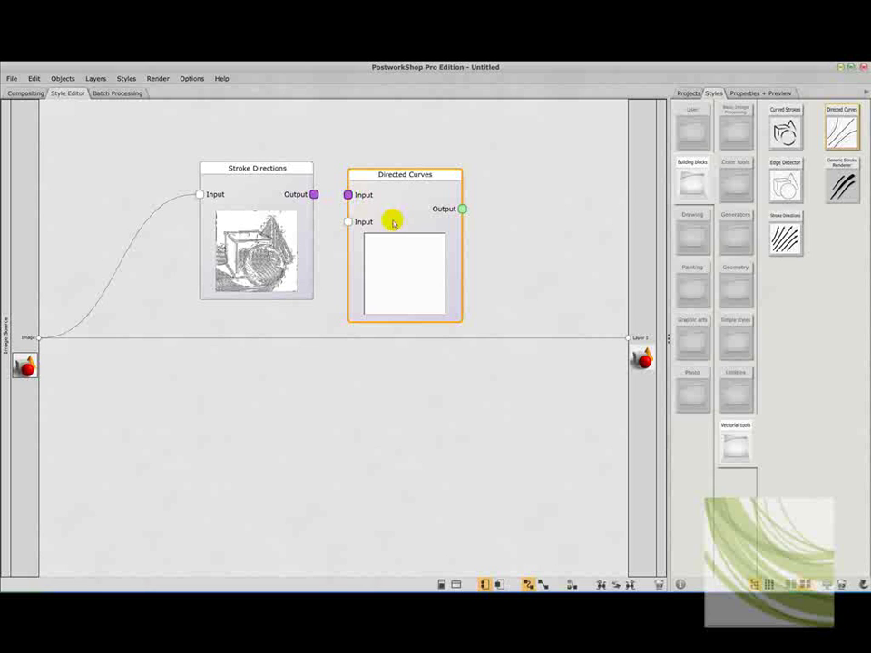
{"action": "left_click", "coordinate": [313, 195]}
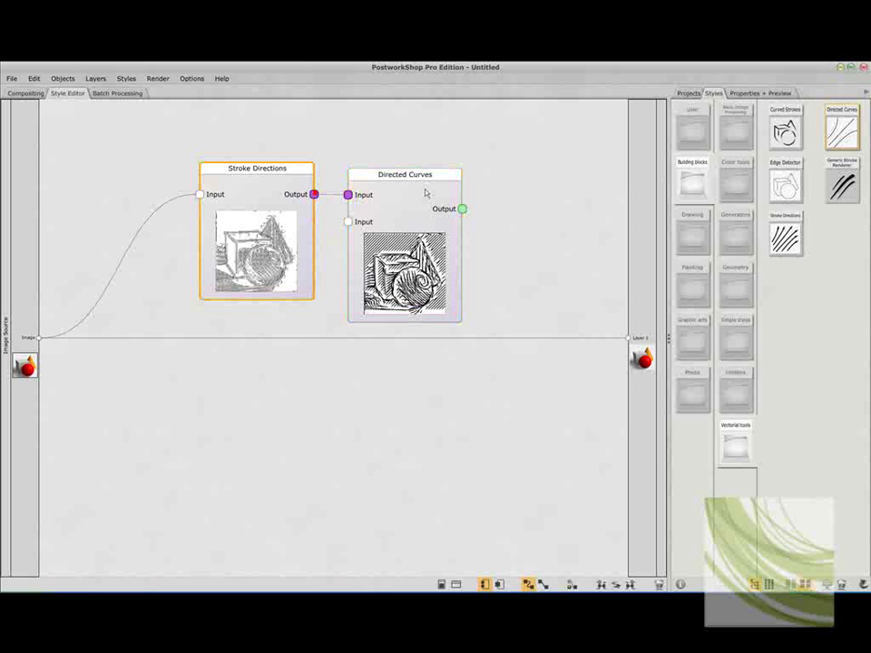
Raise the Directed Curves Density slider to 2.70 for denser hatching
{"action": "left_click", "coordinate": [422, 191]}
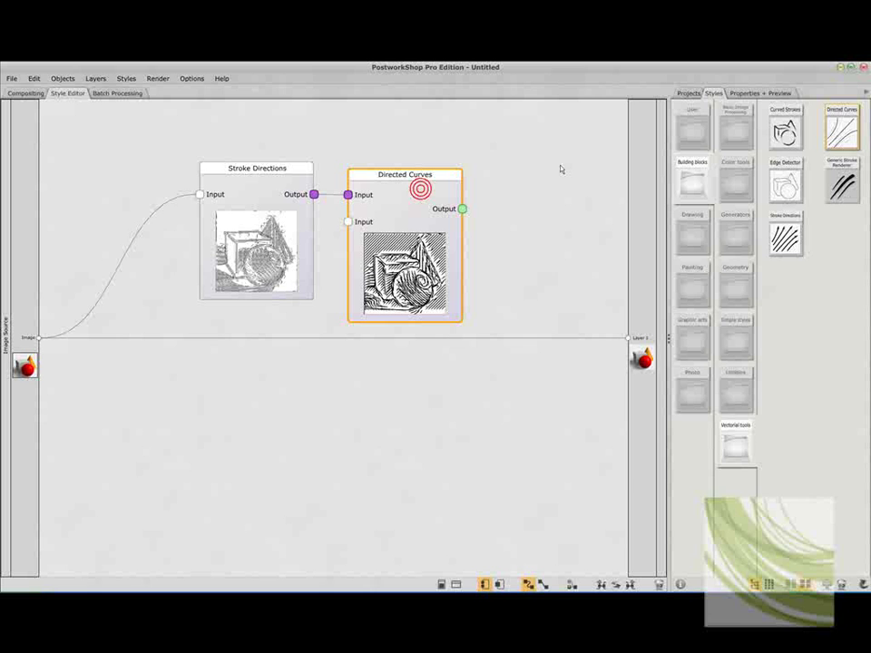
{"action": "left_click", "coordinate": [753, 92]}
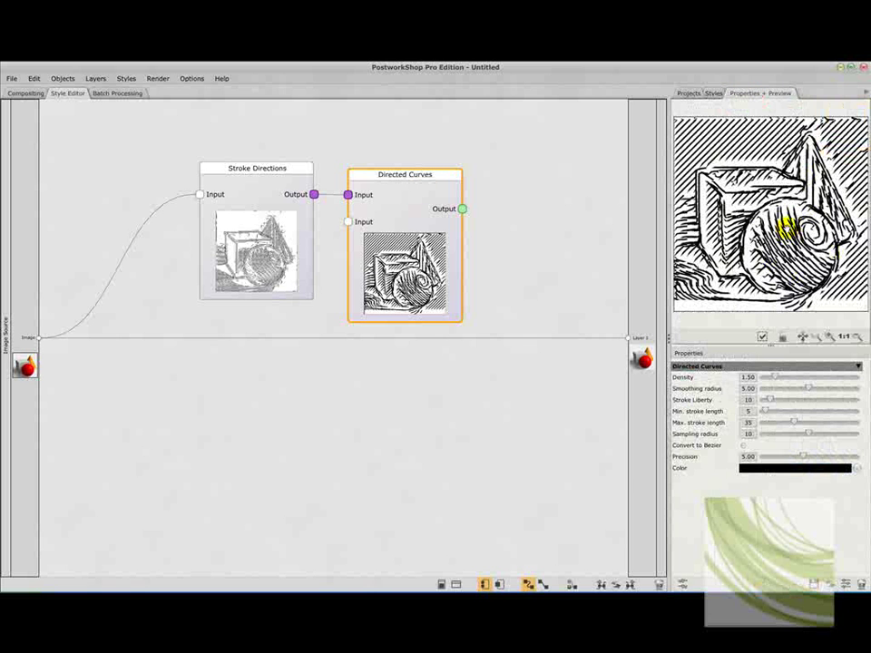
{"action": "mouse_move", "coordinate": [773, 377]}
{"action": "left_mouse_down"}
{"action": "mouse_move", "coordinate": [792, 378]}
{"action": "mouse_move", "coordinate": [789, 389]}
{"action": "left_mouse_up"}
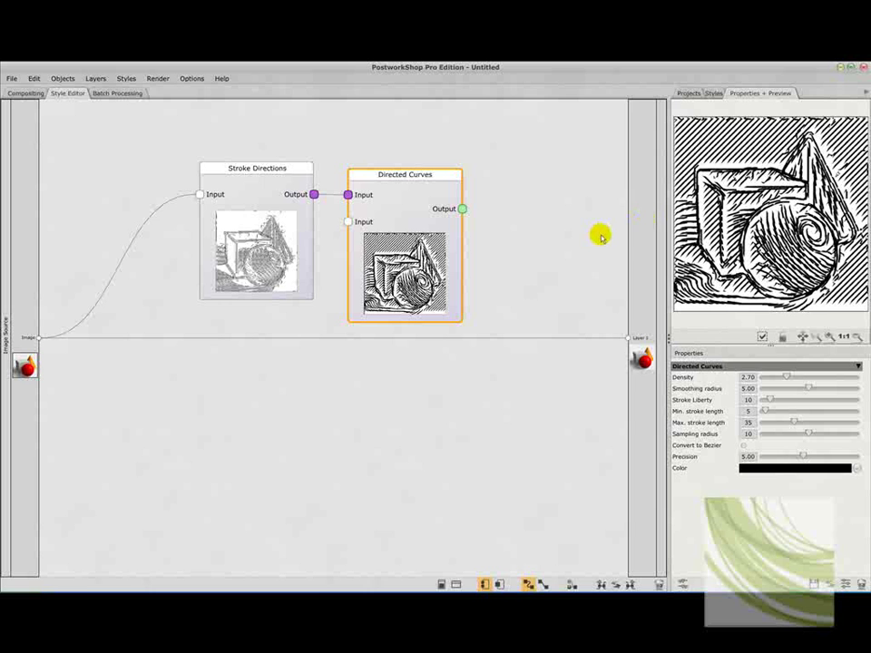
Add a Curved Strokes node and wire Directed Curves' output into its Strokes input
{"action": "left_click", "coordinate": [716, 93]}
{"action": "mouse_move", "coordinate": [785, 134]}
{"action": "left_mouse_down"}
{"action": "mouse_move", "coordinate": [528, 201]}
{"action": "mouse_move", "coordinate": [569, 200]}
{"action": "mouse_move", "coordinate": [514, 180]}
{"action": "left_mouse_up"}
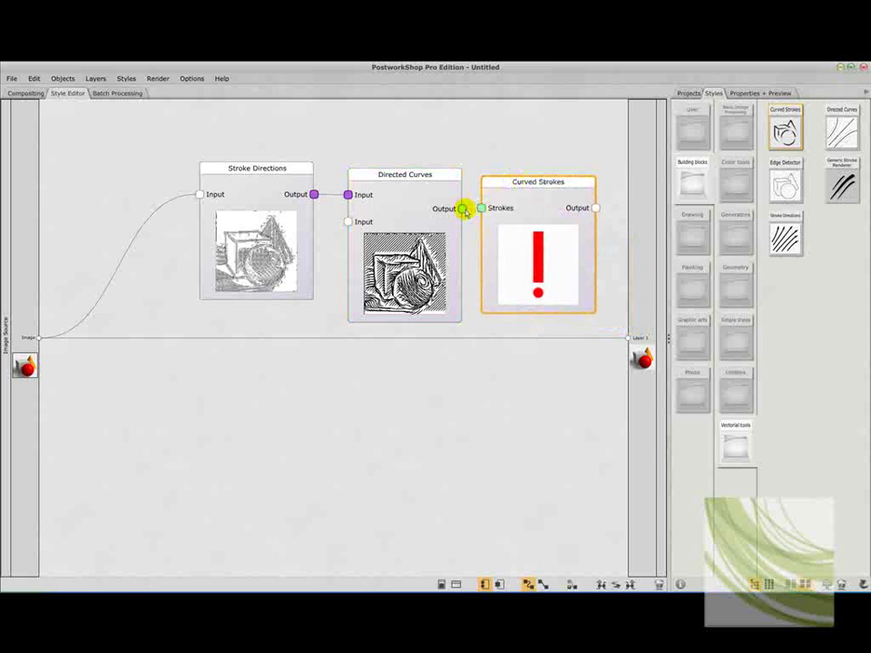
{"action": "left_click_drag", "start_coordinate": [464, 208], "coordinate": [482, 209]}
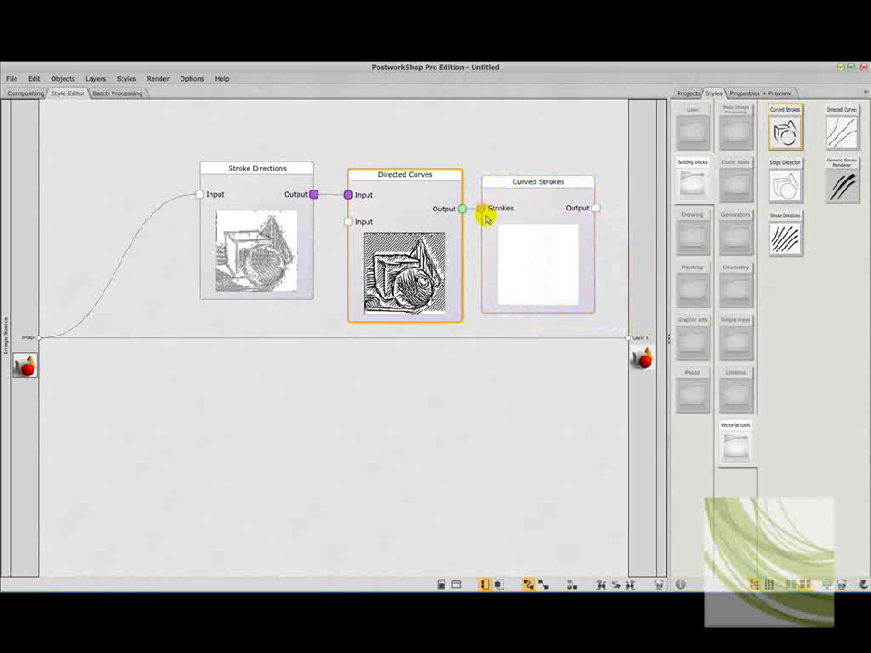
{"action": "left_click", "coordinate": [547, 207]}
Give Curved Strokes the Palette_Knife_01 brush with brush width 11
{"action": "left_click", "coordinate": [745, 93]}
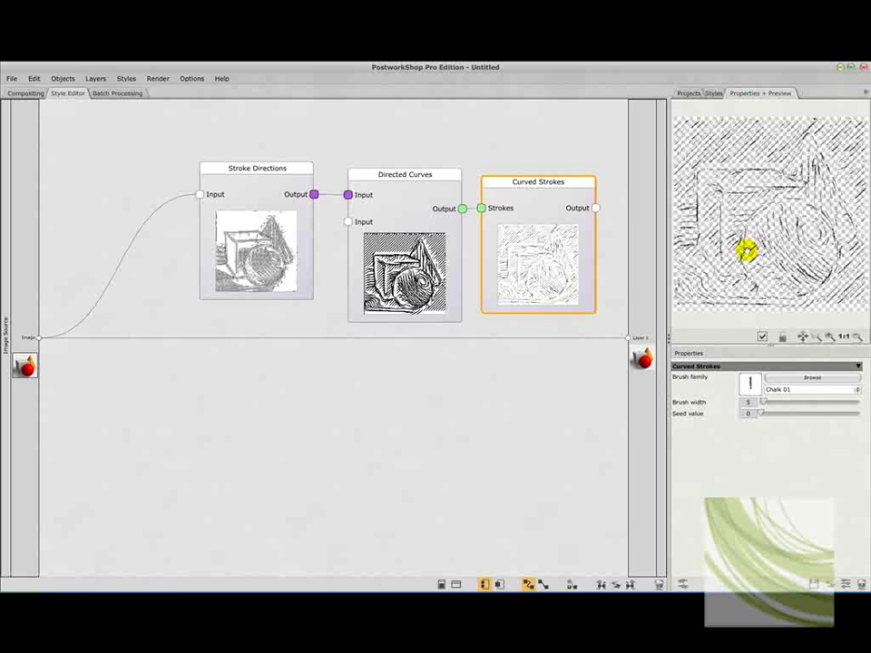
{"action": "left_click", "coordinate": [827, 382]}
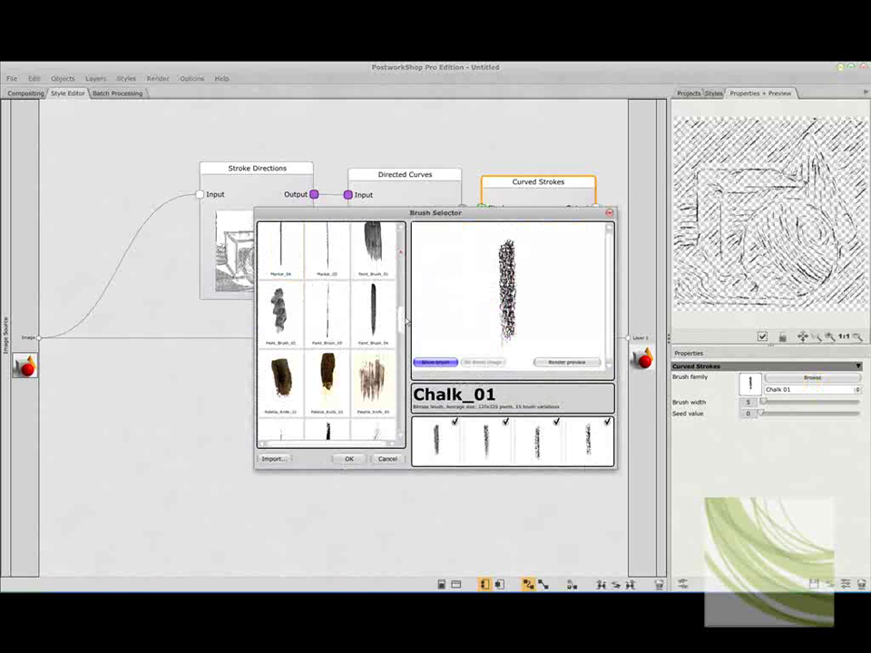
{"action": "scroll", "coordinate": [405, 323], "scroll_direction": "down", "scroll_amount": 3}
{"action": "left_click", "coordinate": [281, 299]}
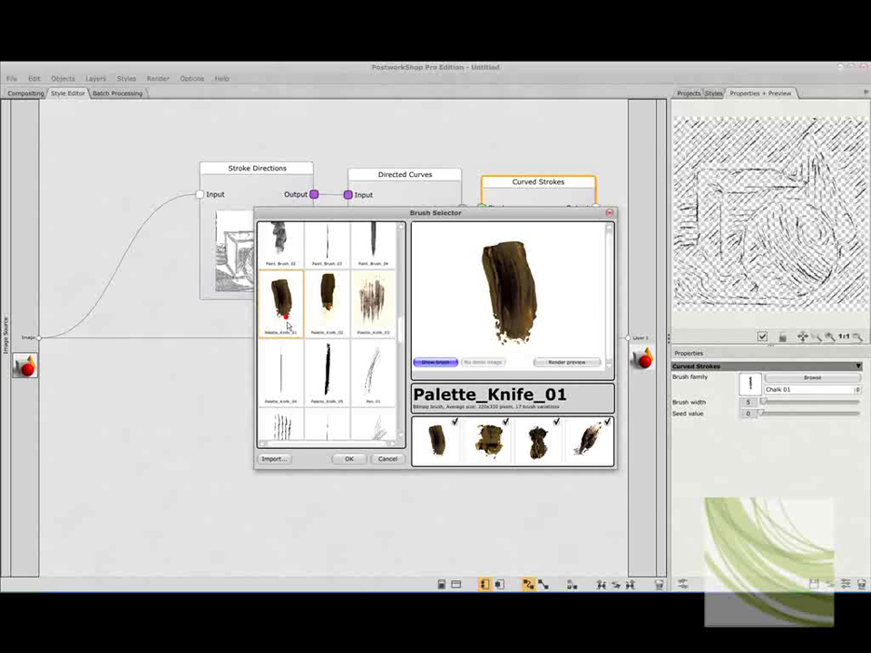
{"action": "left_click", "coordinate": [347, 460]}
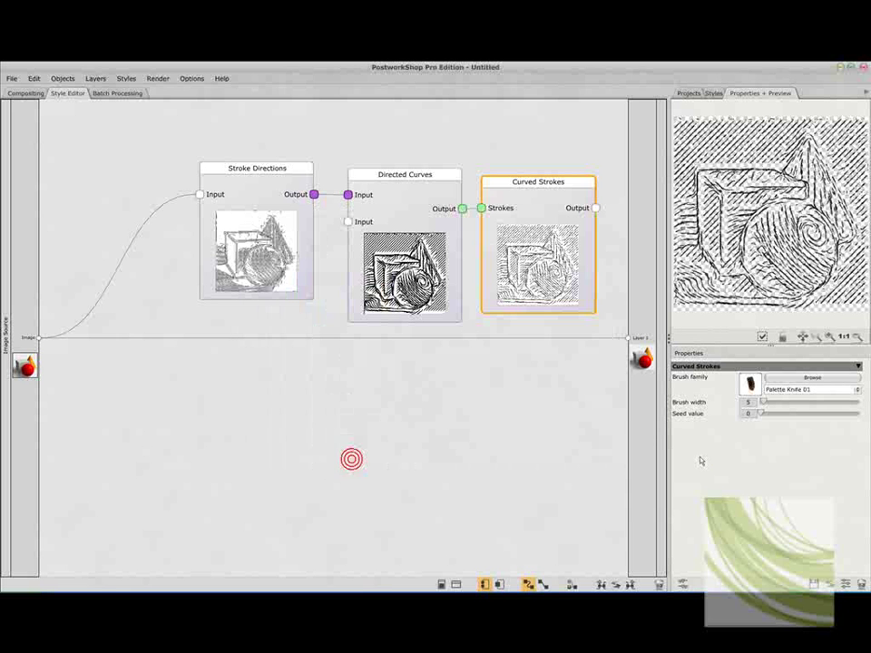
{"action": "left_click_drag", "start_coordinate": [763, 403], "coordinate": [774, 405]}
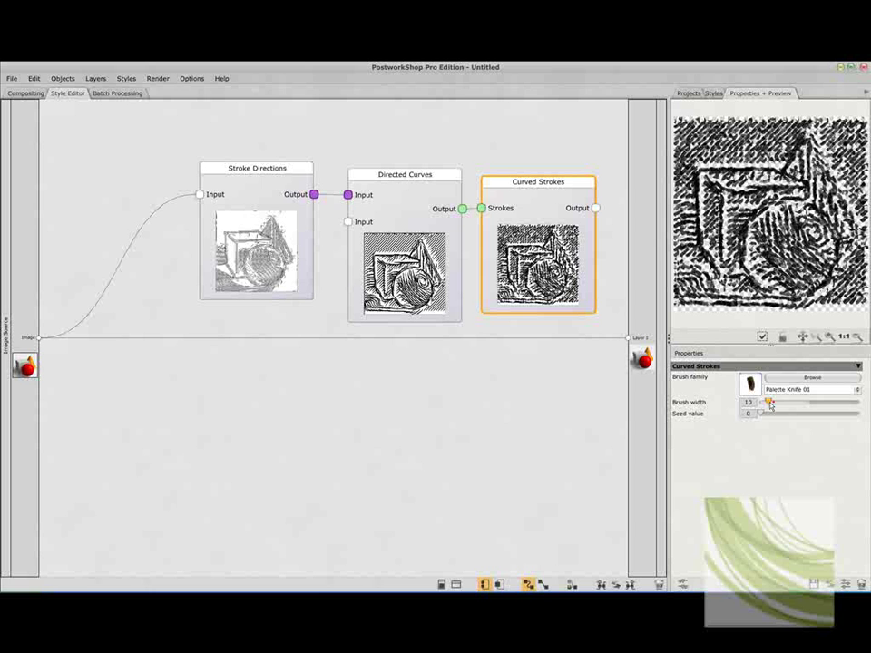
{"action": "left_click_drag", "start_coordinate": [771, 407], "coordinate": [770, 407]}
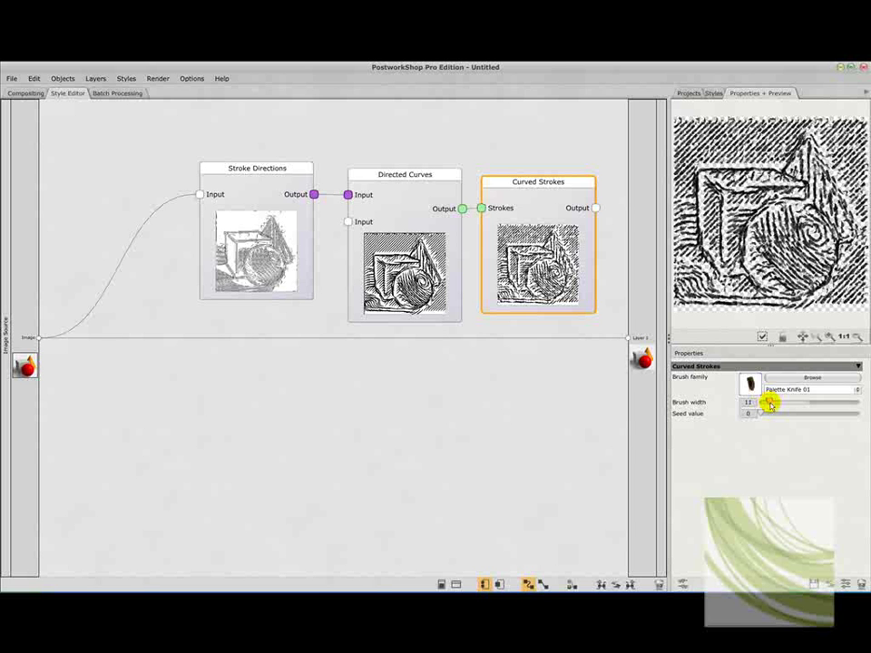
Lower the Directed Curves density to 1.80 and check the Curved Strokes result
{"action": "left_click", "coordinate": [410, 189]}
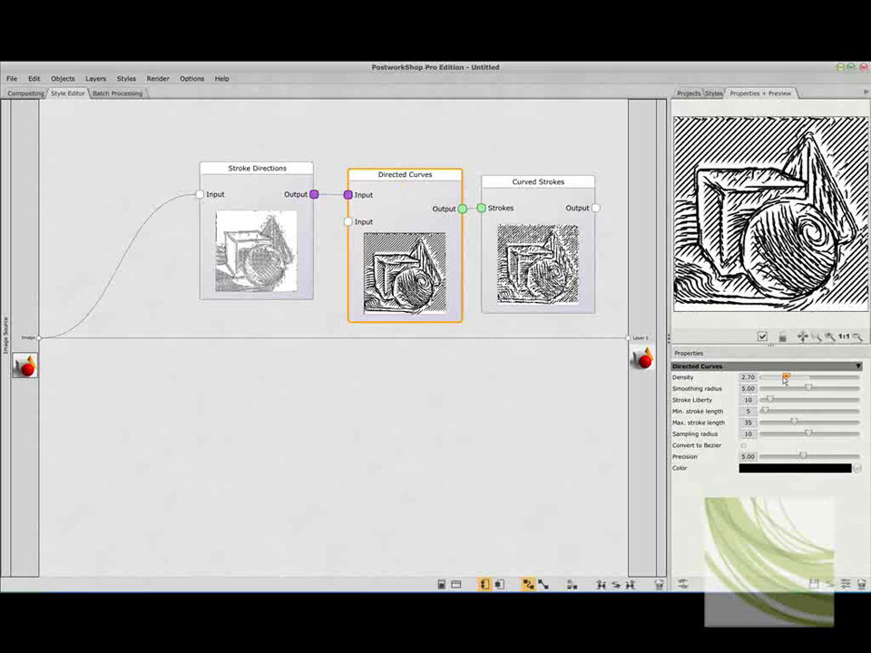
{"action": "mouse_move", "coordinate": [782, 377]}
{"action": "left_mouse_down"}
{"action": "mouse_move", "coordinate": [771, 381]}
{"action": "mouse_move", "coordinate": [810, 384]}
{"action": "mouse_move", "coordinate": [791, 393]}
{"action": "left_mouse_up"}
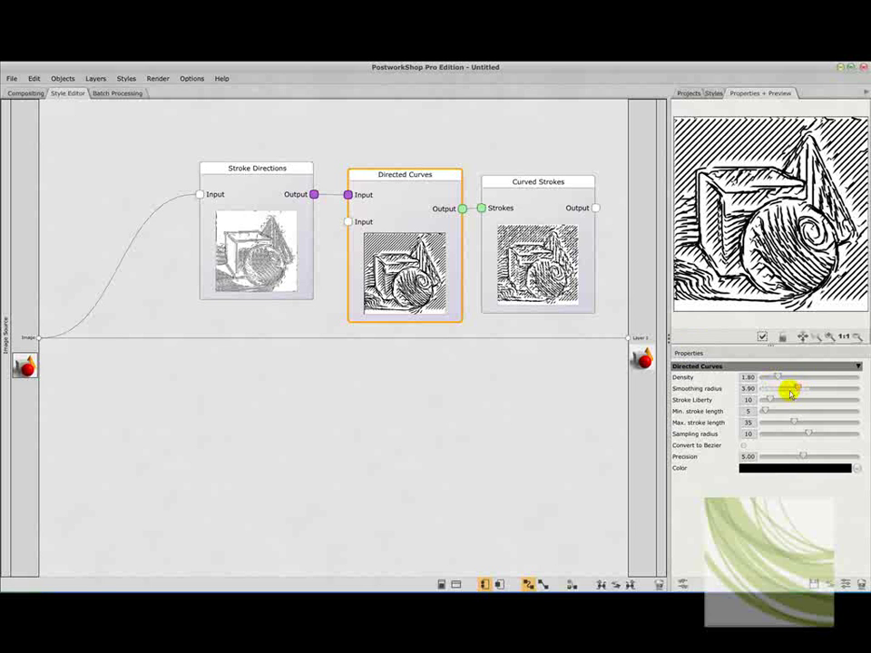
{"action": "left_click", "coordinate": [537, 195]}
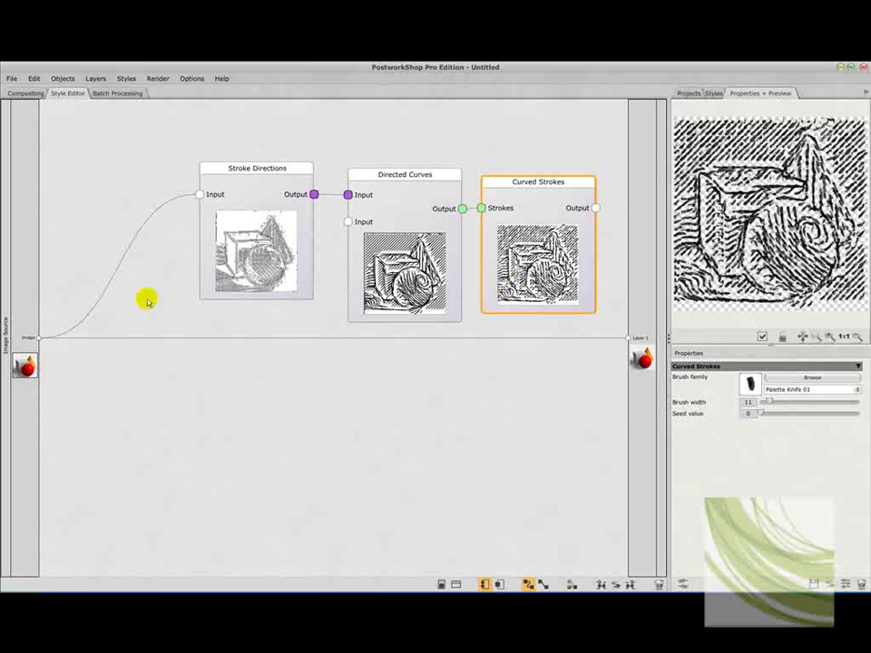
Wire the Image Source output into Directed Curves' second input so strokes take image colours
{"action": "left_click", "coordinate": [397, 188]}
{"action": "mouse_move", "coordinate": [39, 337]}
{"action": "left_mouse_down"}
{"action": "mouse_move", "coordinate": [274, 269]}
{"action": "mouse_move", "coordinate": [348, 222]}
{"action": "left_mouse_up"}
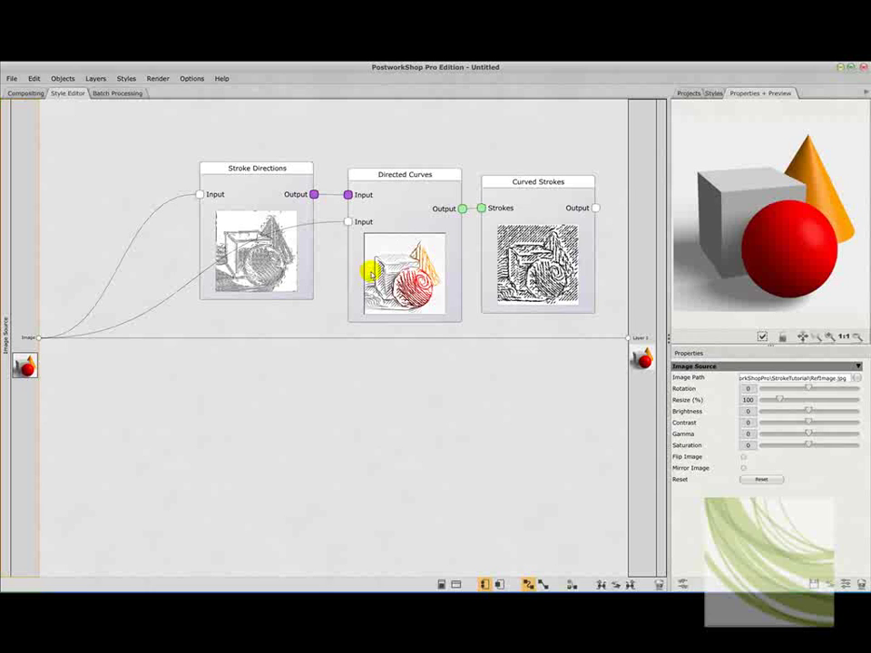
{"action": "left_click", "coordinate": [403, 199]}
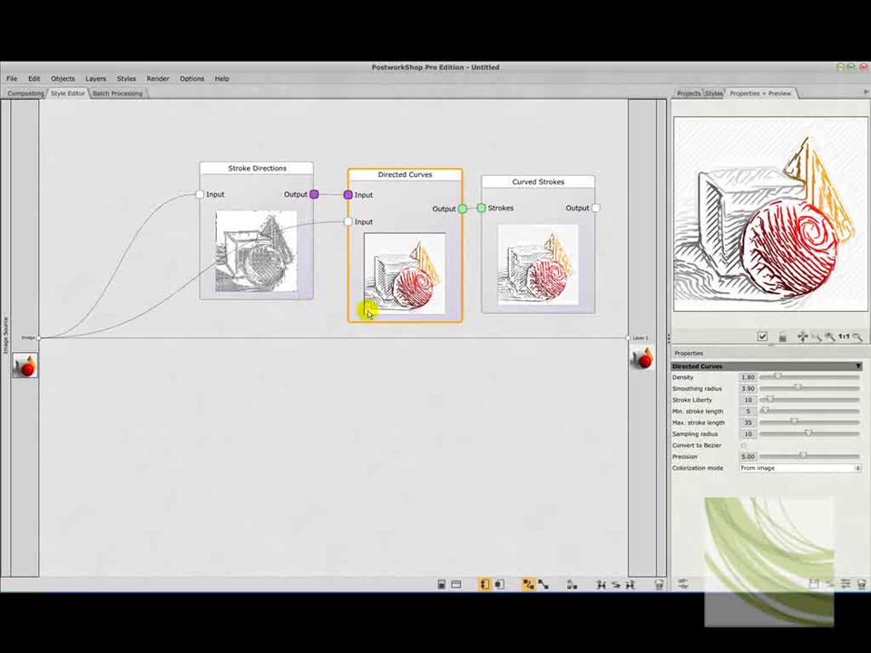
{"action": "left_click", "coordinate": [549, 200]}
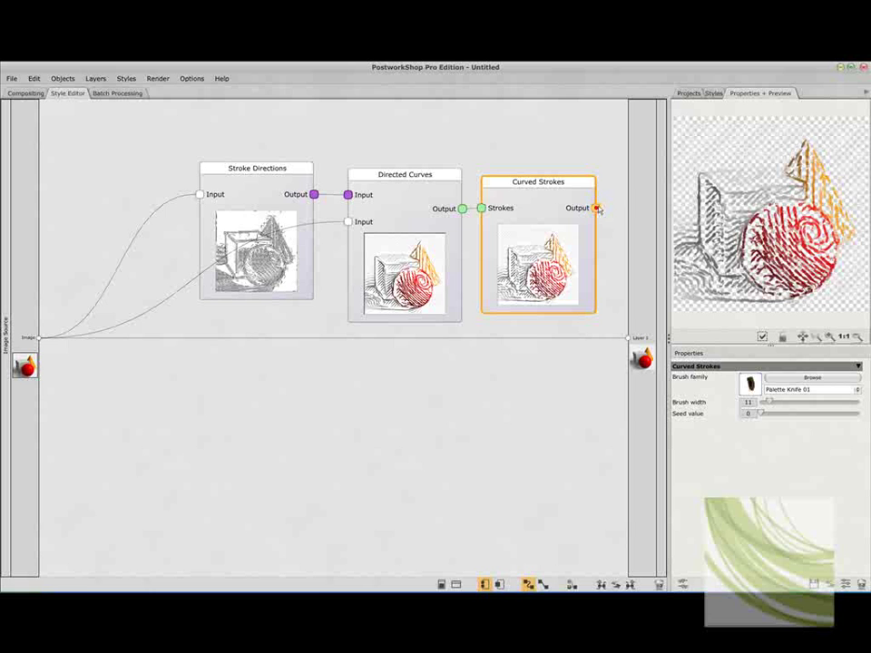
Send the Curved Strokes output to its own layer and set its blend mode to Screen
{"action": "left_click_drag", "start_coordinate": [597, 208], "coordinate": [639, 161]}
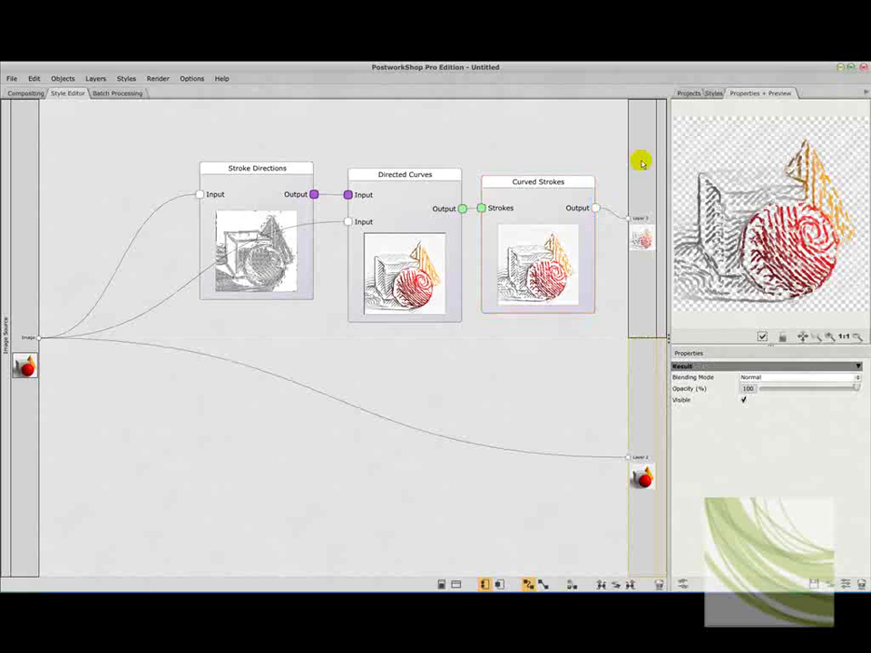
{"action": "left_click", "coordinate": [27, 94]}
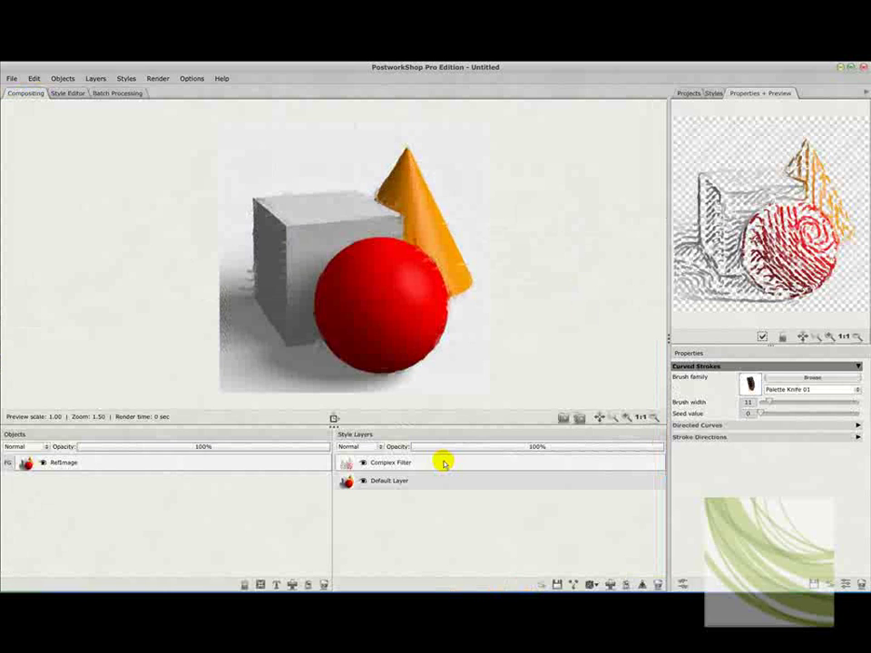
{"action": "left_click", "coordinate": [379, 448]}
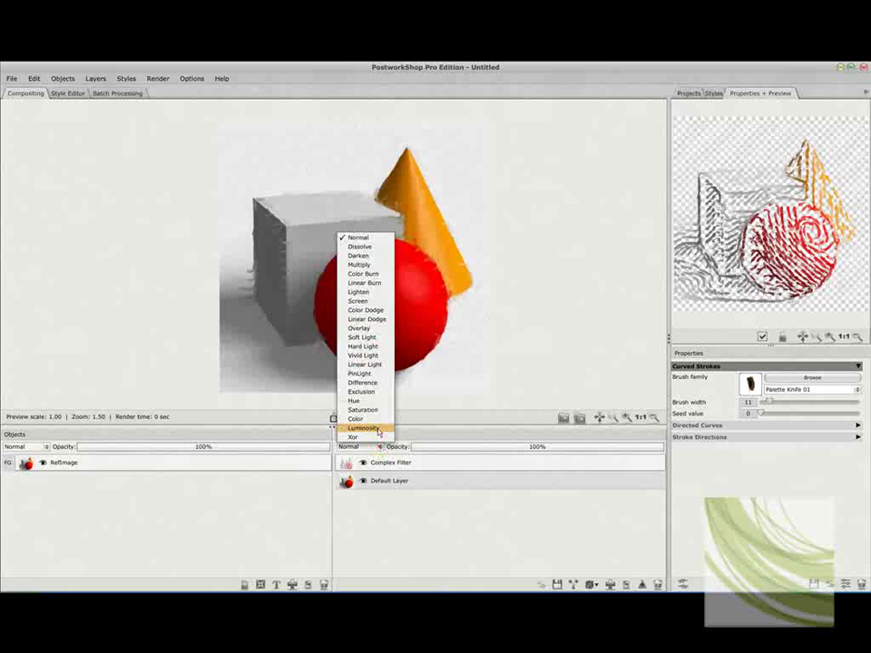
{"action": "left_click", "coordinate": [378, 428]}
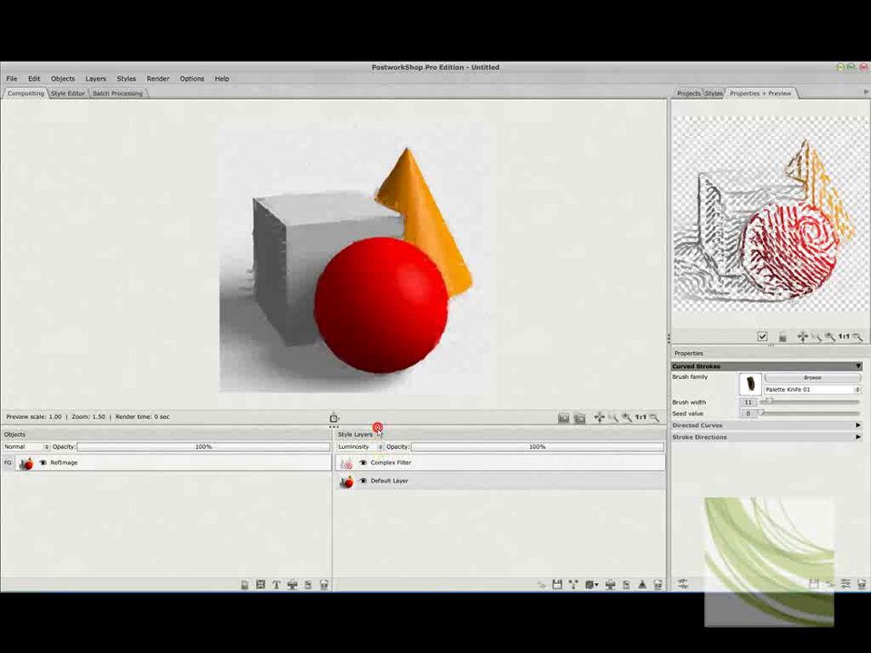
{"action": "left_click", "coordinate": [380, 447]}
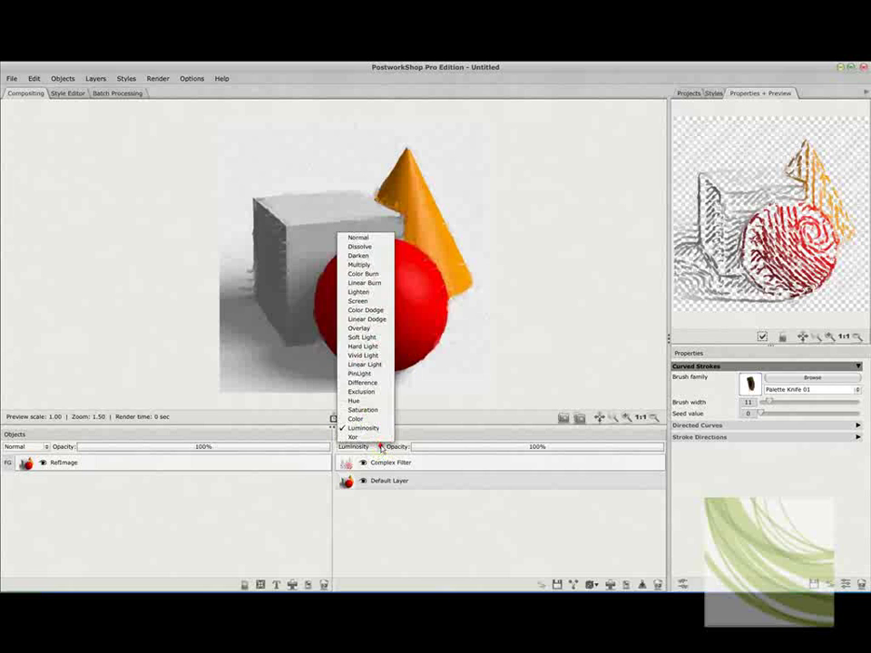
{"action": "left_click", "coordinate": [358, 301]}
Lower the style layer's opacity to 30%
{"action": "left_click", "coordinate": [521, 450]}
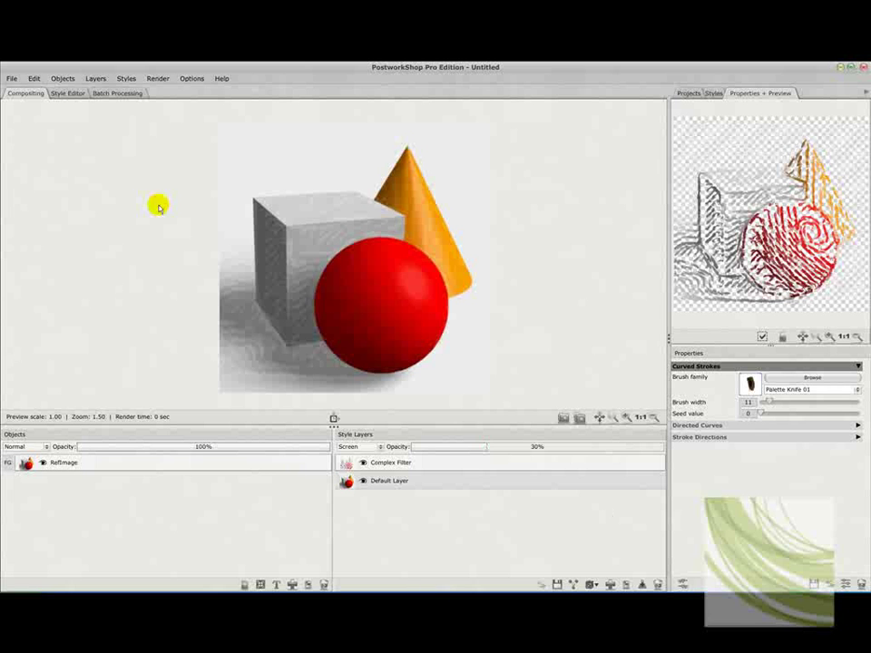
{"action": "left_click", "coordinate": [70, 93]}
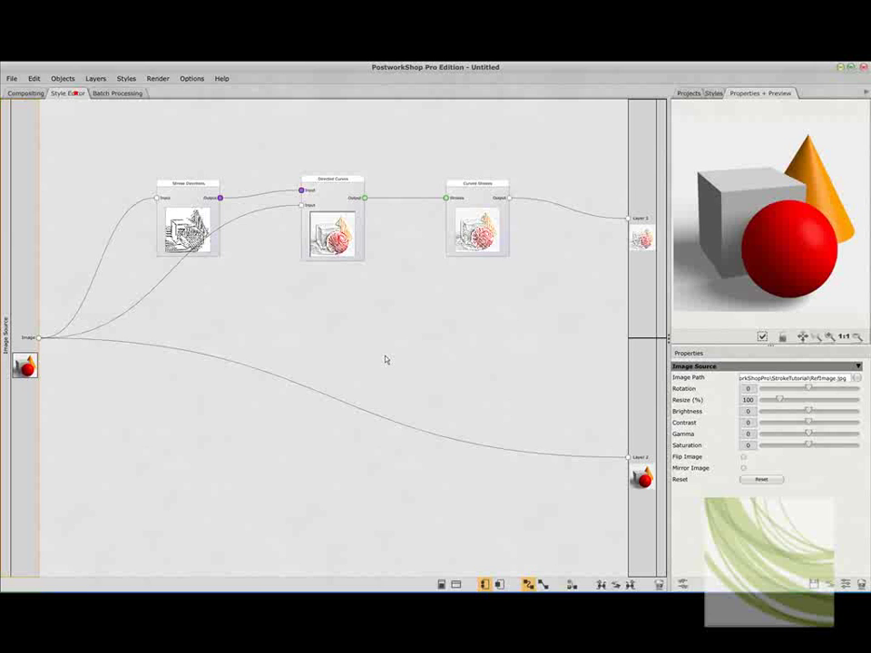
{"action": "left_click", "coordinate": [22, 94]}
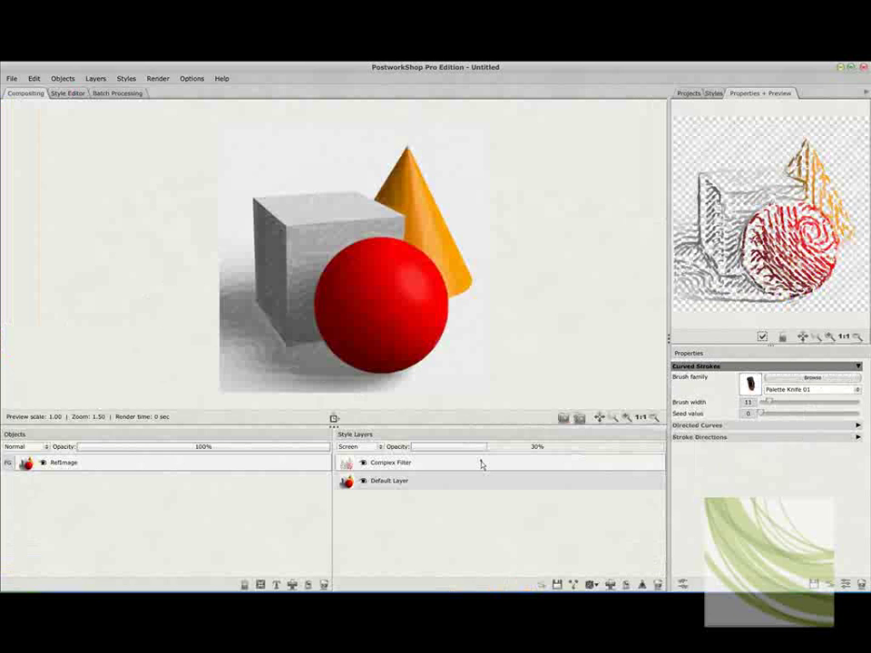
{"action": "left_click_drag", "start_coordinate": [481, 465], "coordinate": [508, 464]}
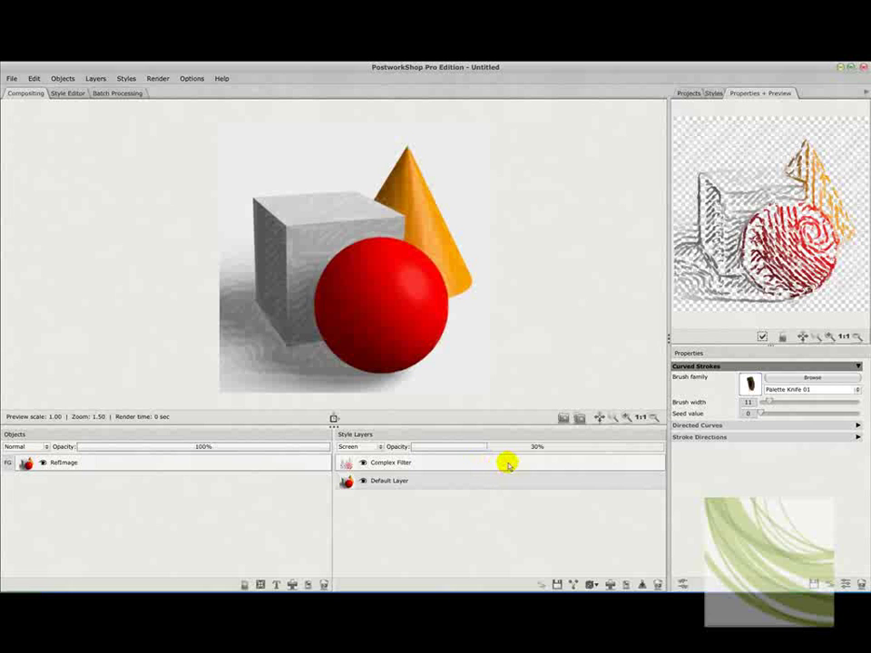